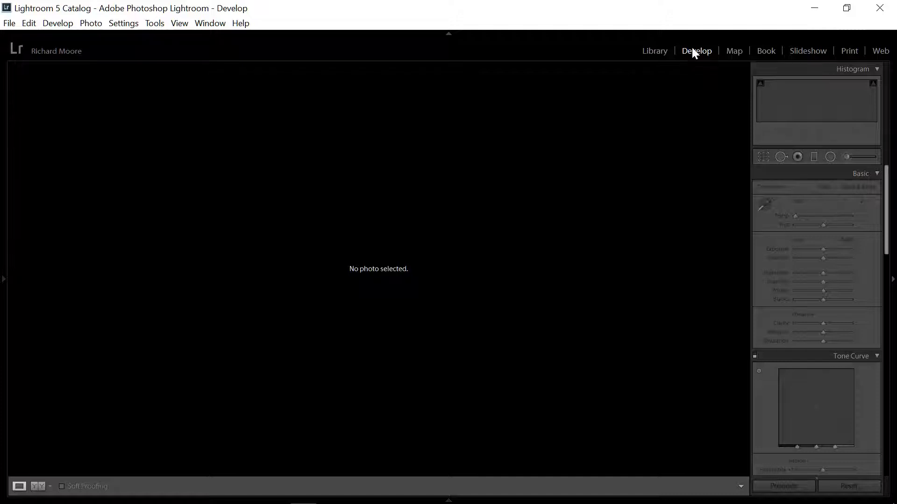
# Step: Import IMG_20160731_194824.jpg from File Explorer's Pictures folder into the Lightroom library and open it in the Develop module
pyautogui.click(655, 49)
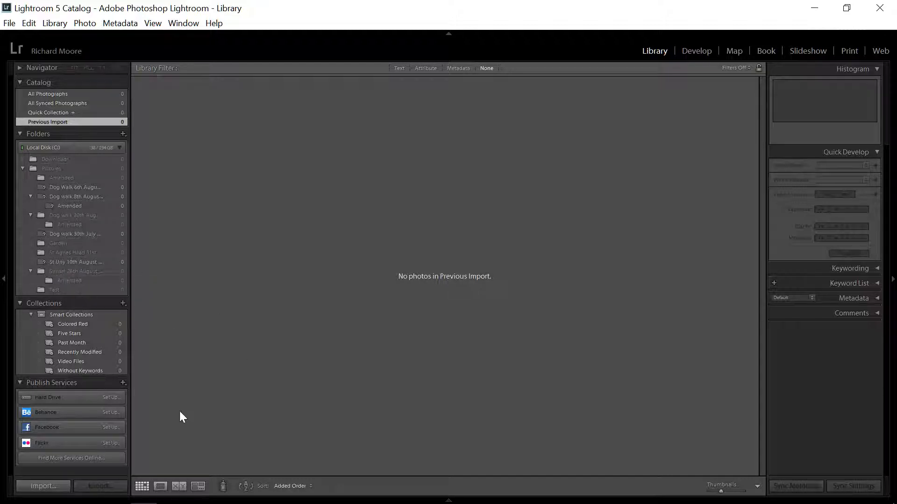
pyautogui.moveTo(129, 502)
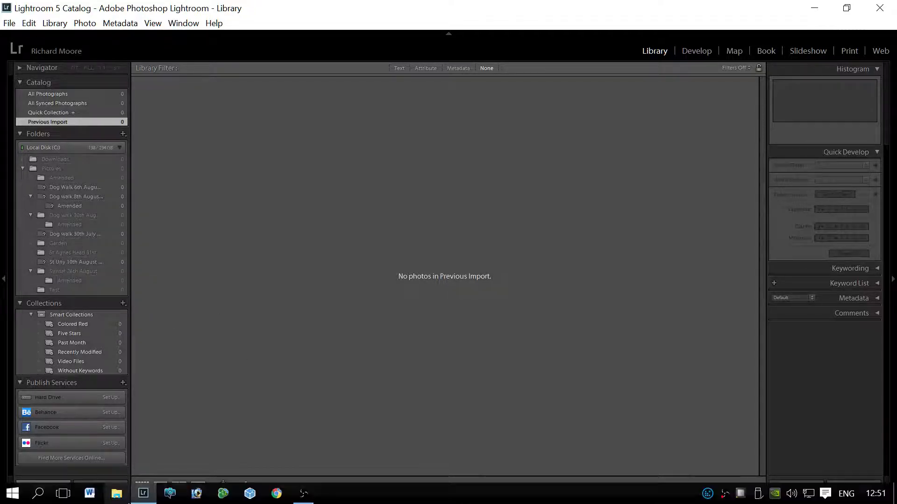
pyautogui.click(117, 495)
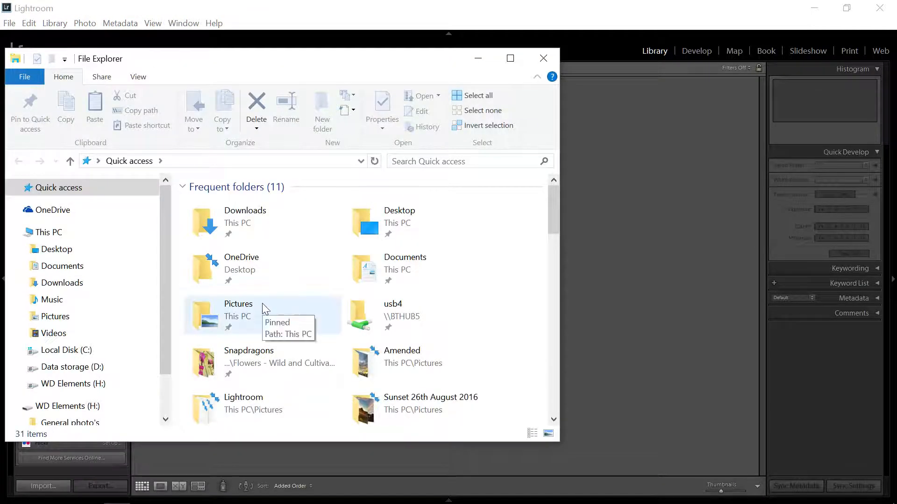
pyautogui.doubleClick(235, 308)
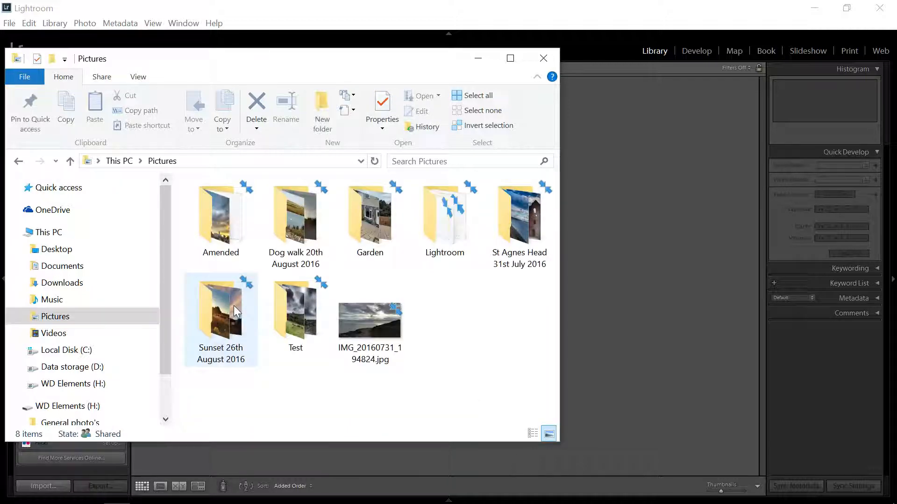
pyautogui.click(357, 326)
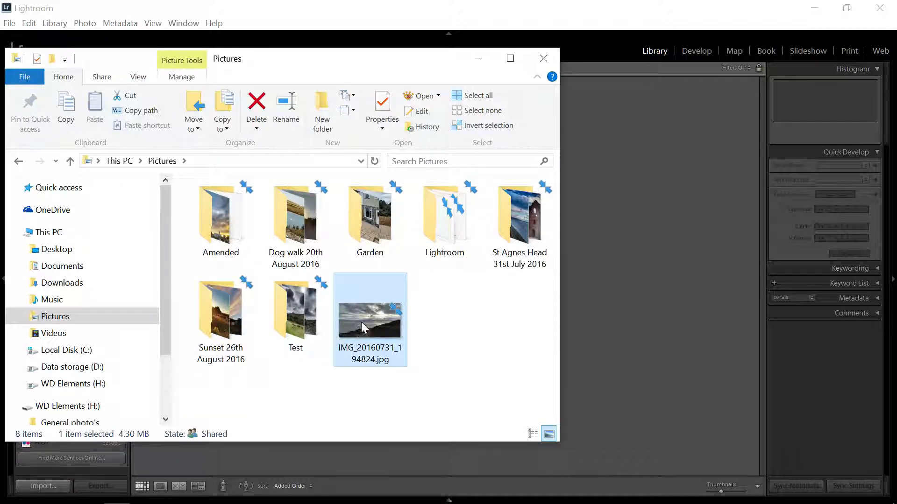
pyautogui.moveTo(361, 321); pyautogui.dragTo(594, 291)
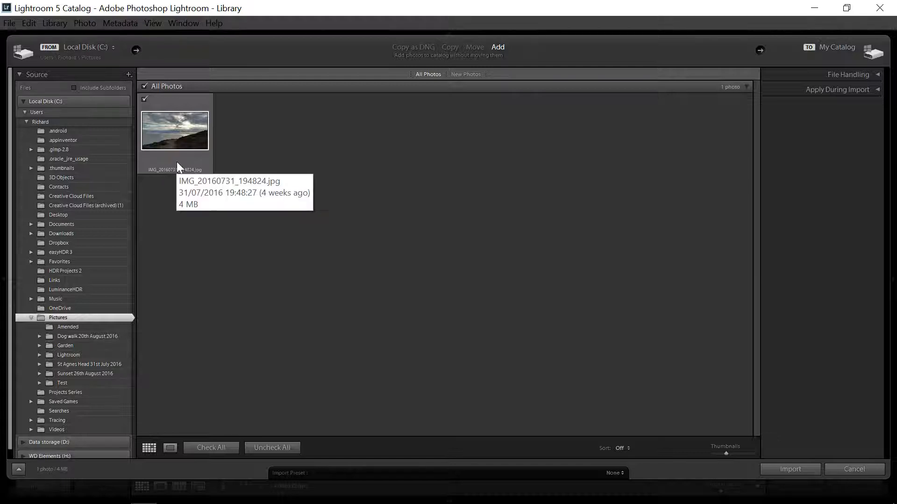
pyautogui.click(790, 470)
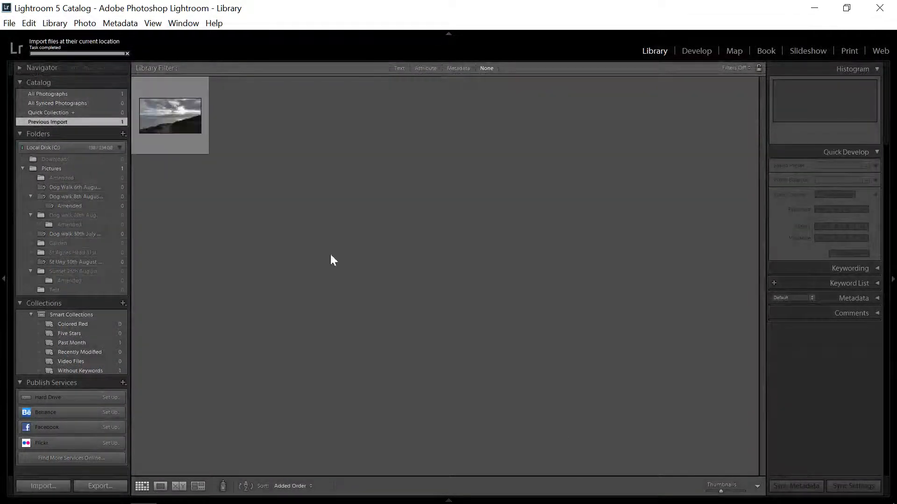
pyautogui.click(182, 152)
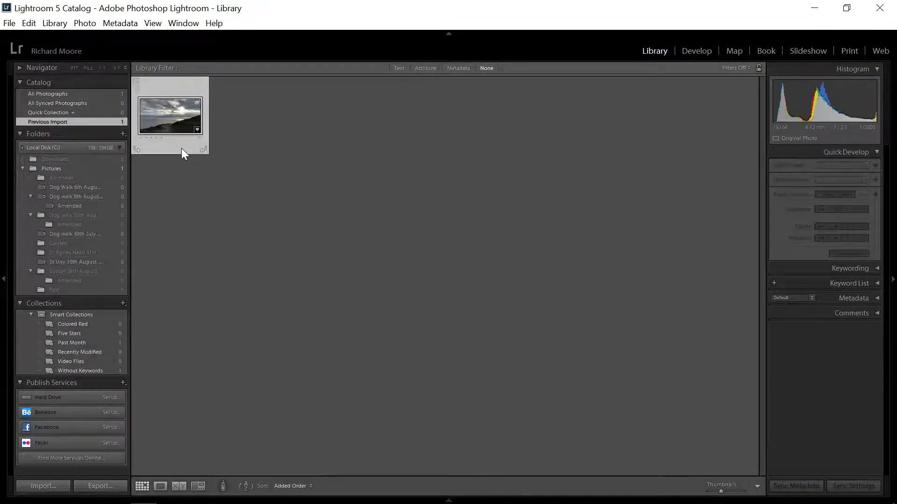
pyautogui.click(690, 53)
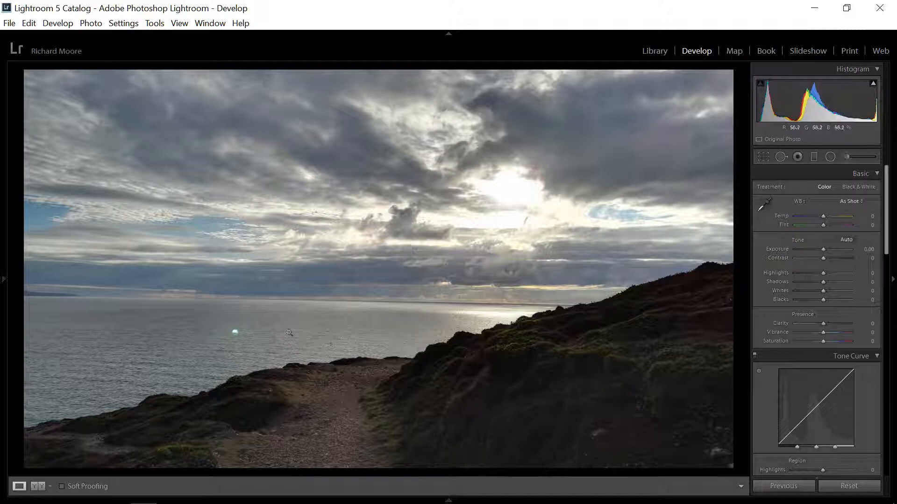
# Step: Rotate the photo to an angle of -1.78 with Crop & Straighten and apply the crop
pyautogui.click(764, 158)
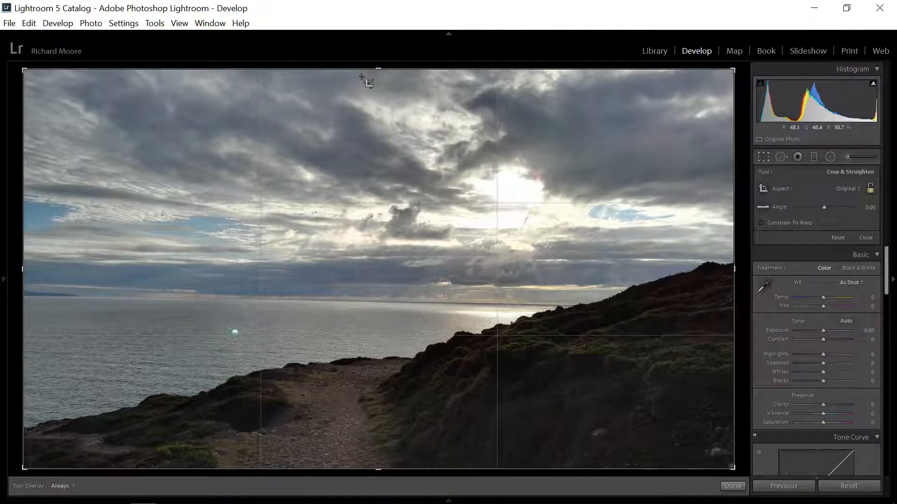
pyautogui.moveTo(380, 70)
pyautogui.mouseDown()
pyautogui.moveTo(360, 170)
pyautogui.moveTo(386, 120)
pyautogui.moveTo(386, 61)
pyautogui.mouseUp()
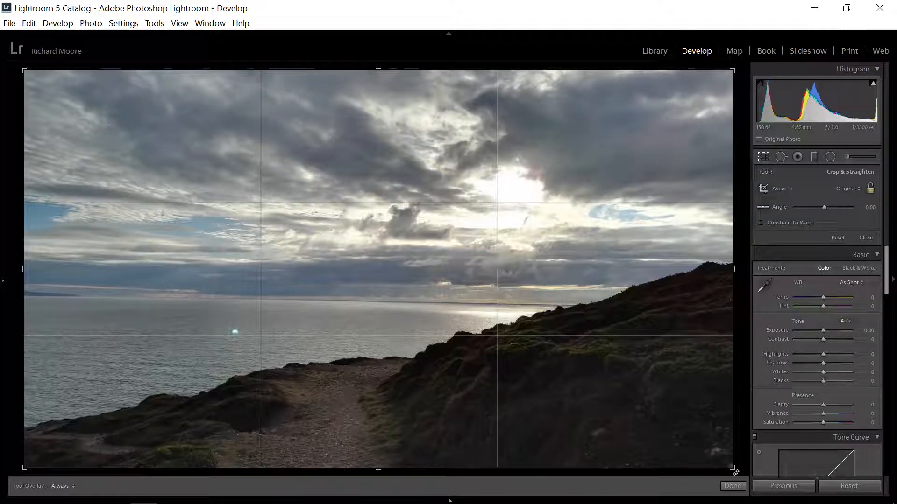
pyautogui.moveTo(739, 472)
pyautogui.mouseDown()
pyautogui.moveTo(743, 460)
pyautogui.moveTo(746, 470)
pyautogui.mouseUp()
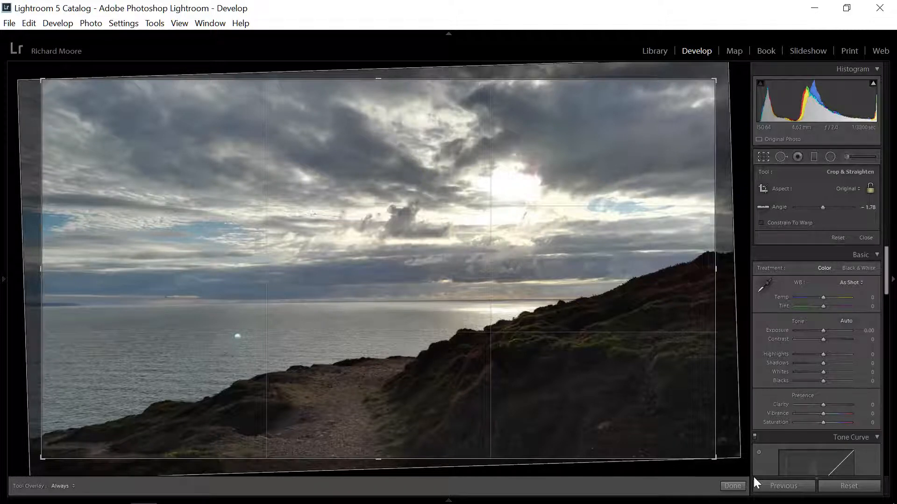
pyautogui.press('Return')
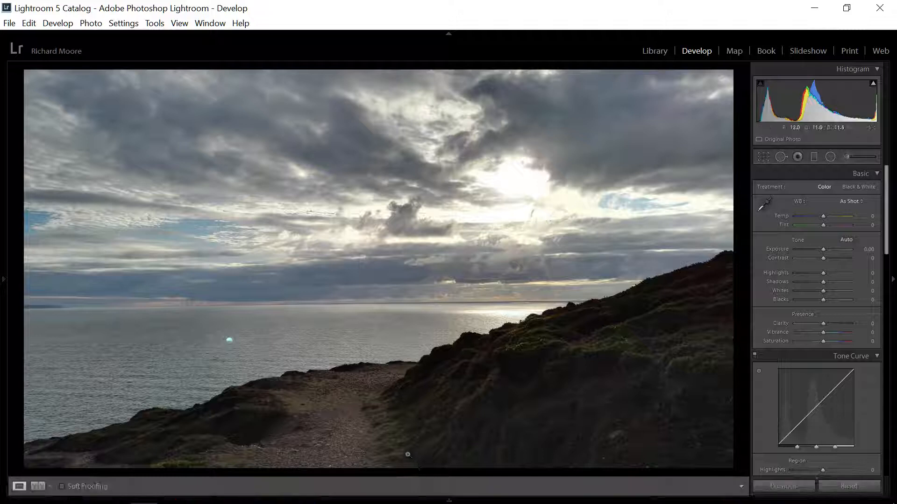
# Step: Straighten the horizon by setting the crop angle to about -0.76 and apply it
pyautogui.click(761, 157)
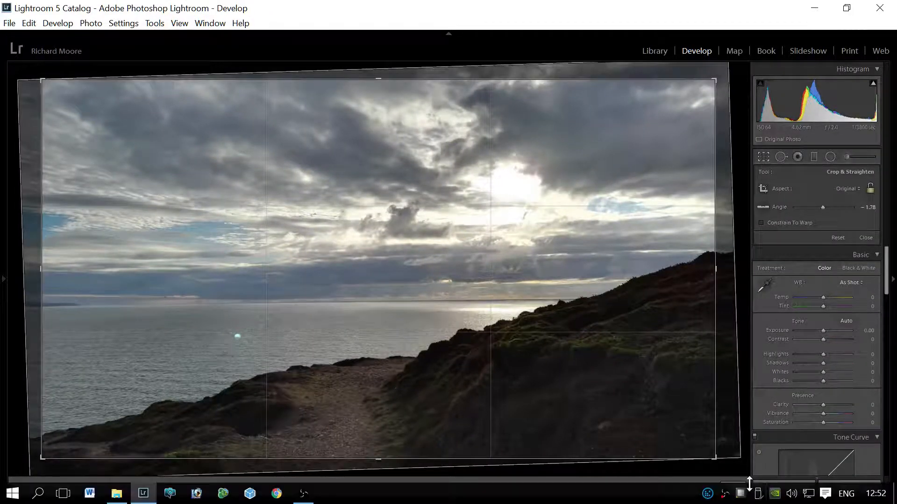
pyautogui.moveTo(741, 468); pyautogui.dragTo(740, 481)
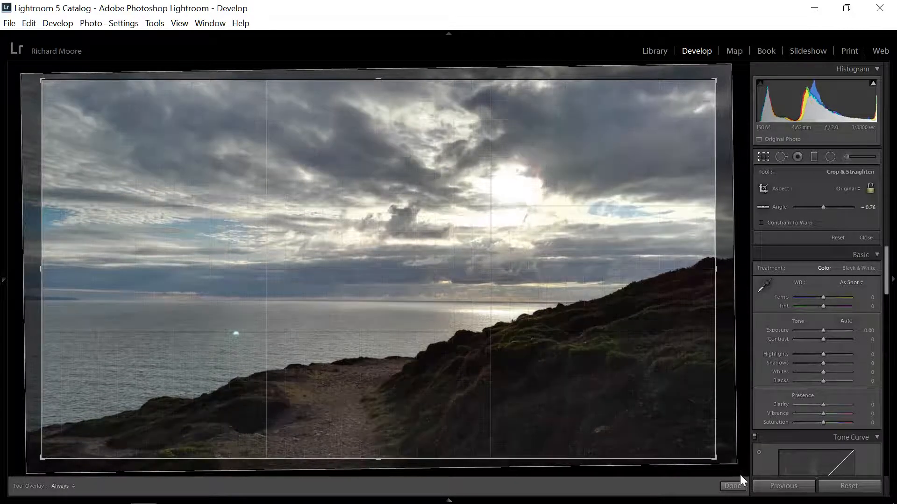
pyautogui.press('Return')
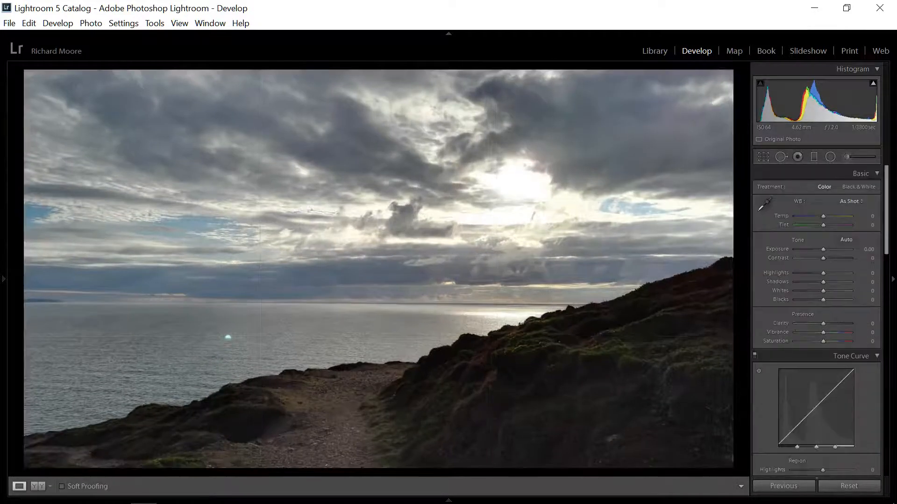
# Step: Try to remove the bright spot on the sea with a size 78 Clone spot, sampling the water just beside it
pyautogui.click(780, 157)
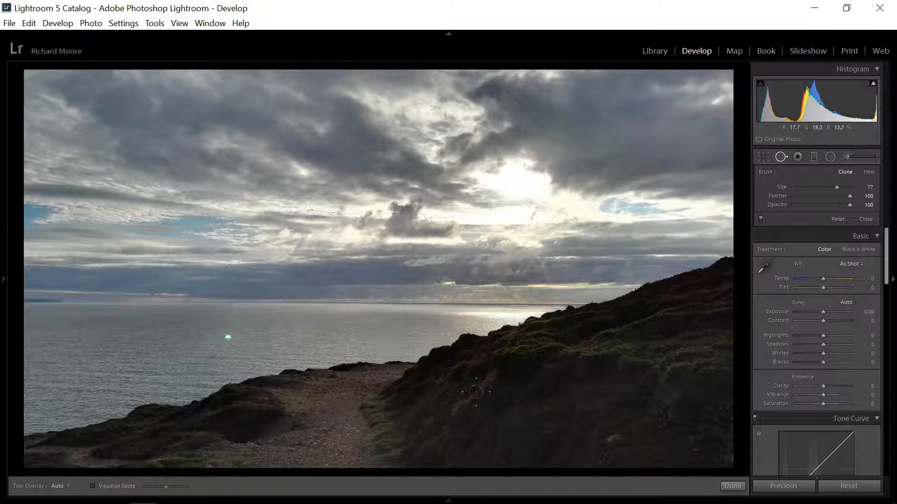
pyautogui.scroll(2, 477, 387)
pyautogui.click(227, 336)
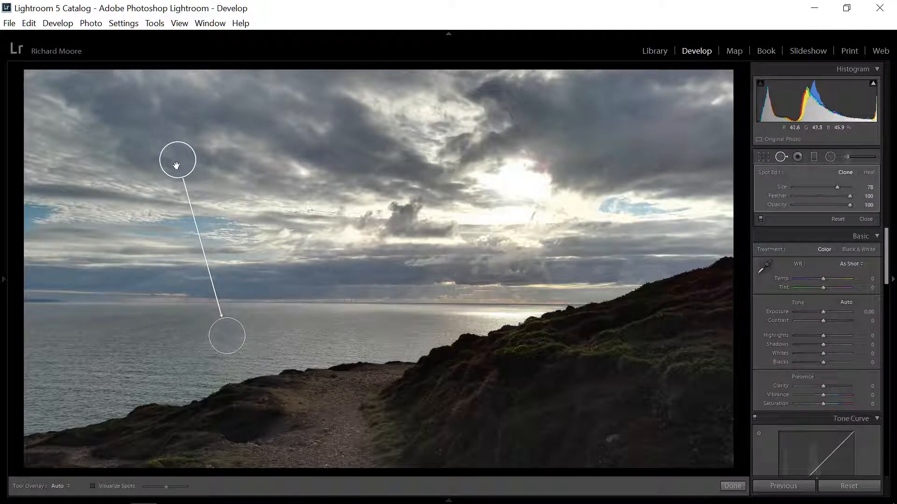
pyautogui.moveTo(177, 165); pyautogui.dragTo(177, 164)
pyautogui.moveTo(178, 162)
pyautogui.mouseDown()
pyautogui.moveTo(209, 183)
pyautogui.moveTo(265, 273)
pyautogui.moveTo(273, 335)
pyautogui.mouseUp()
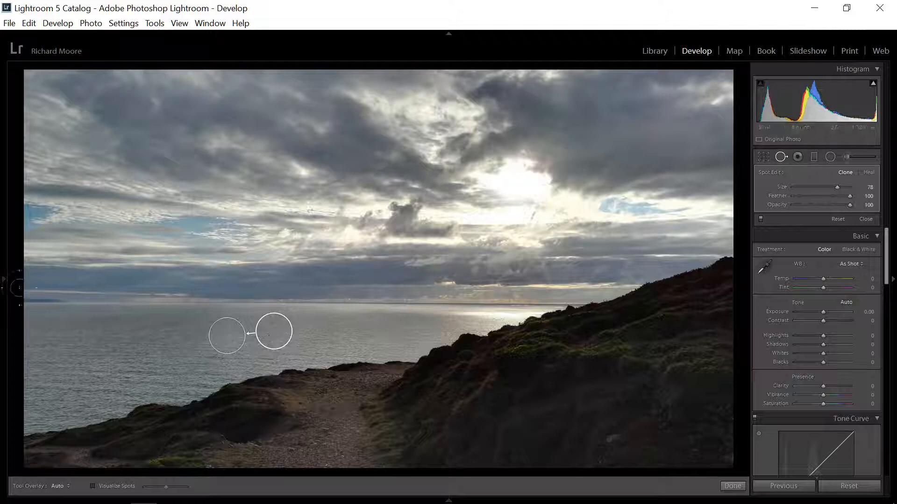
# Step: Revert the photo to the Crop Angle -0.76 history state and leave spot removal
pyautogui.moveTo(5, 284)
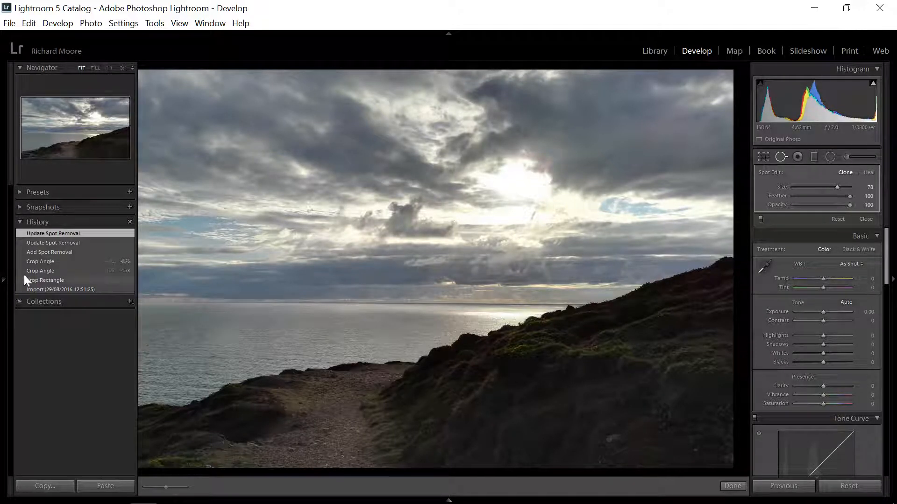
pyautogui.click(45, 261)
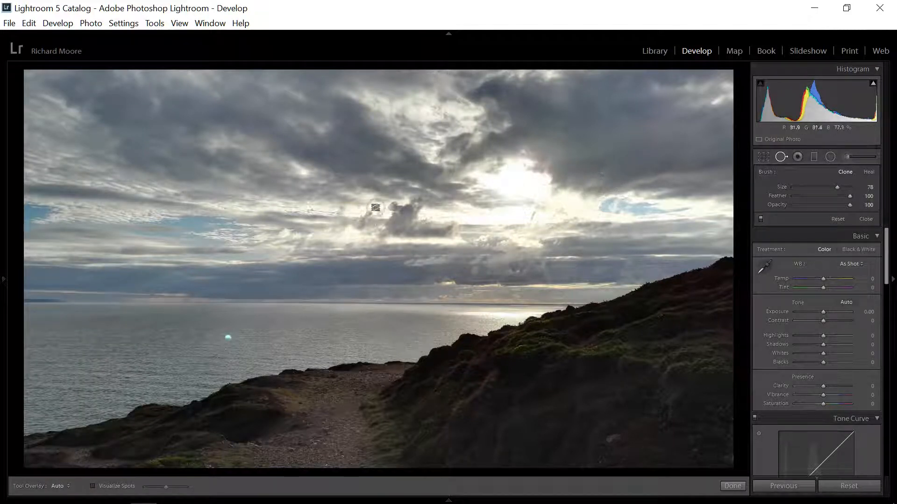
pyautogui.click(781, 157)
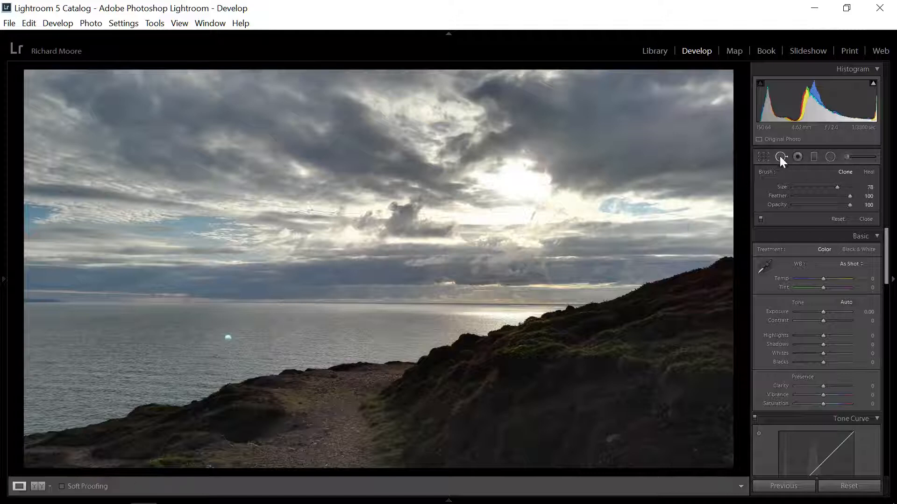
# Step: Remove the bright spot on the sea with a size 78 Heal spot, sampling clean water nearby to its right
pyautogui.click(780, 156)
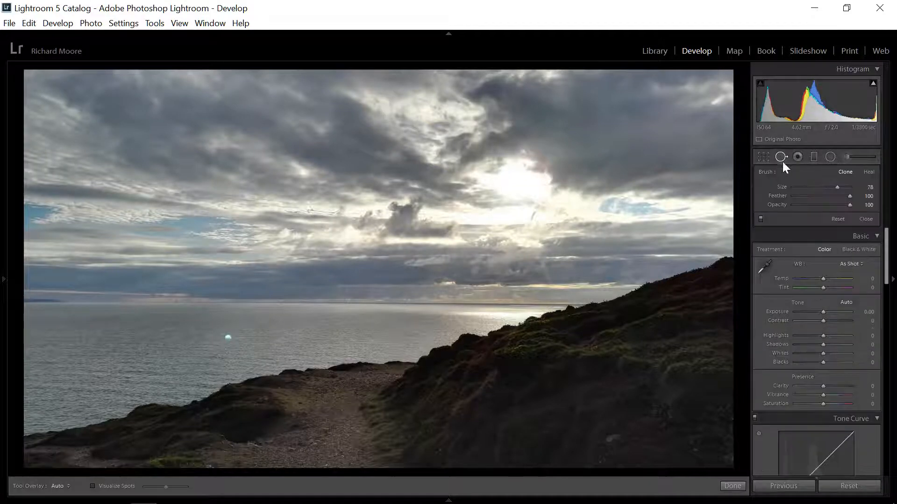
pyautogui.click(872, 172)
pyautogui.click(228, 338)
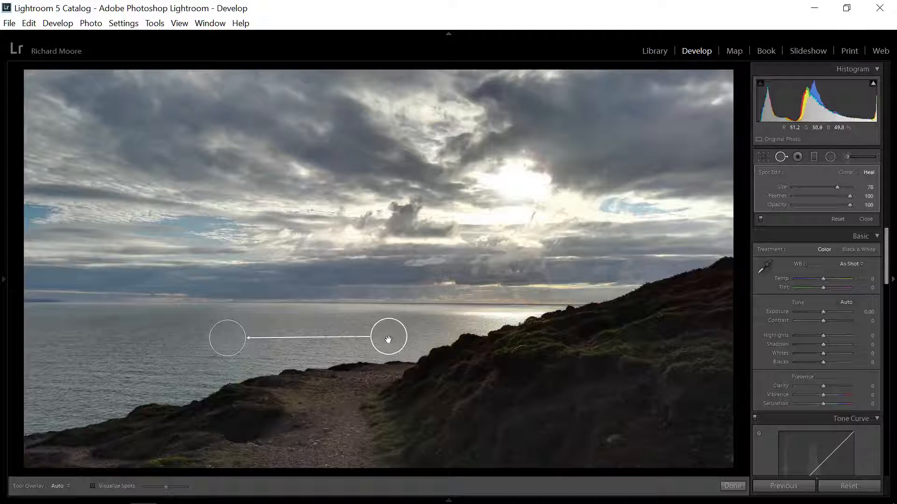
pyautogui.moveTo(387, 343); pyautogui.dragTo(299, 344)
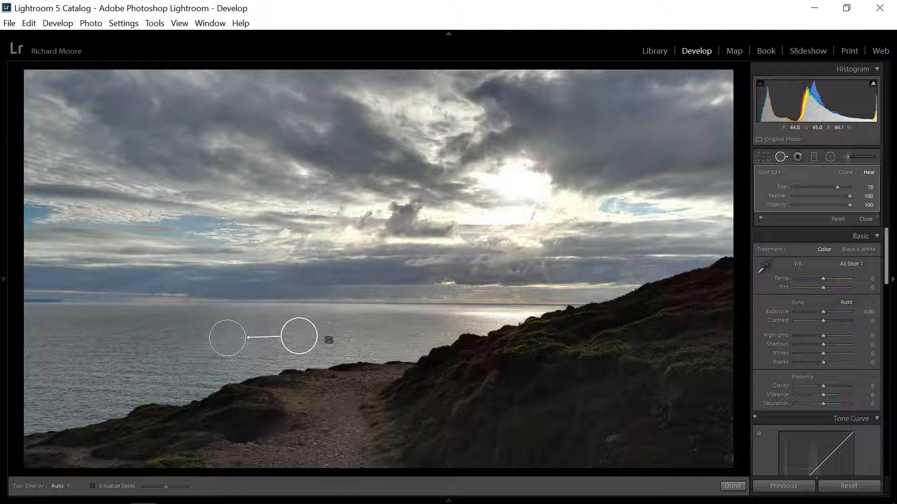
pyautogui.click(781, 157)
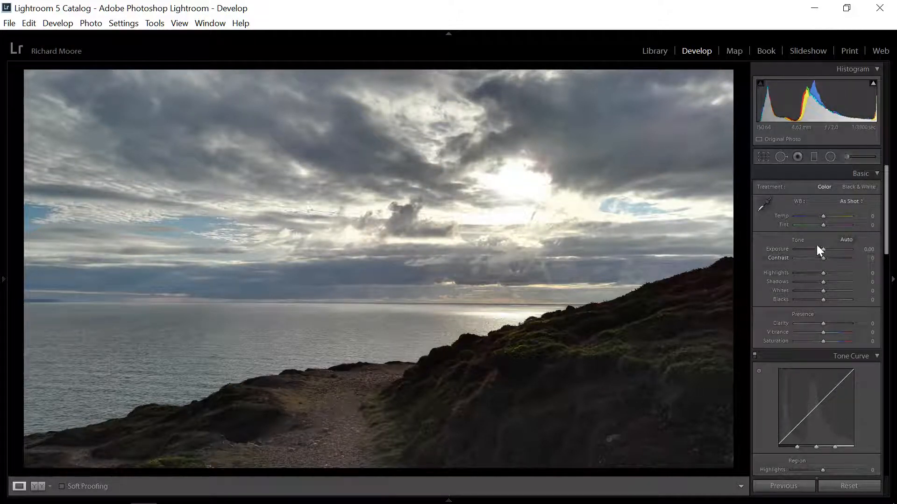
# Step: Try a Temp of -11 and a Tint of -46, resetting each to 0 after previewing it
pyautogui.moveTo(823, 216)
pyautogui.mouseDown()
pyautogui.moveTo(865, 226)
pyautogui.moveTo(796, 232)
pyautogui.moveTo(820, 227)
pyautogui.mouseUp()
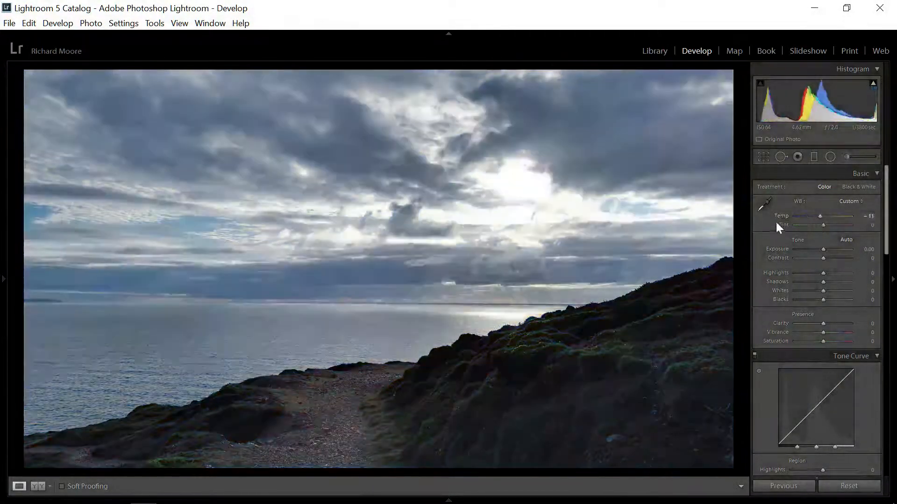
pyautogui.doubleClick(781, 216)
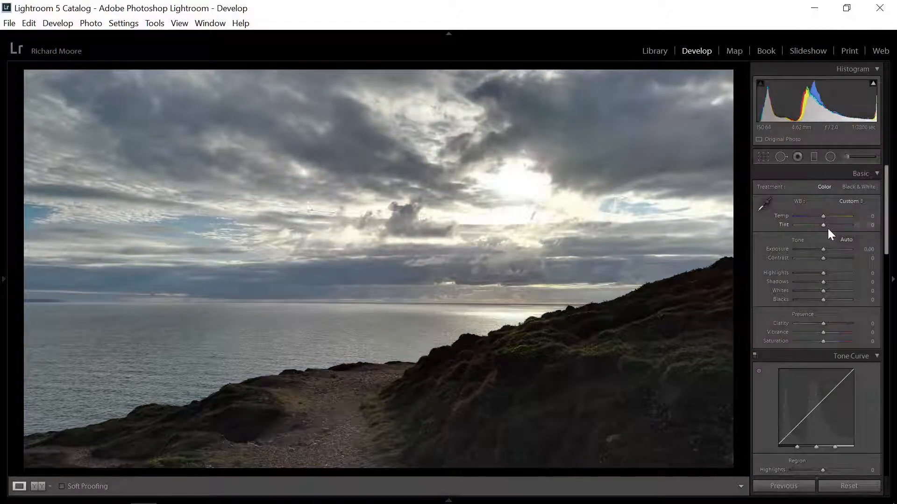
pyautogui.moveTo(823, 225); pyautogui.dragTo(780, 225)
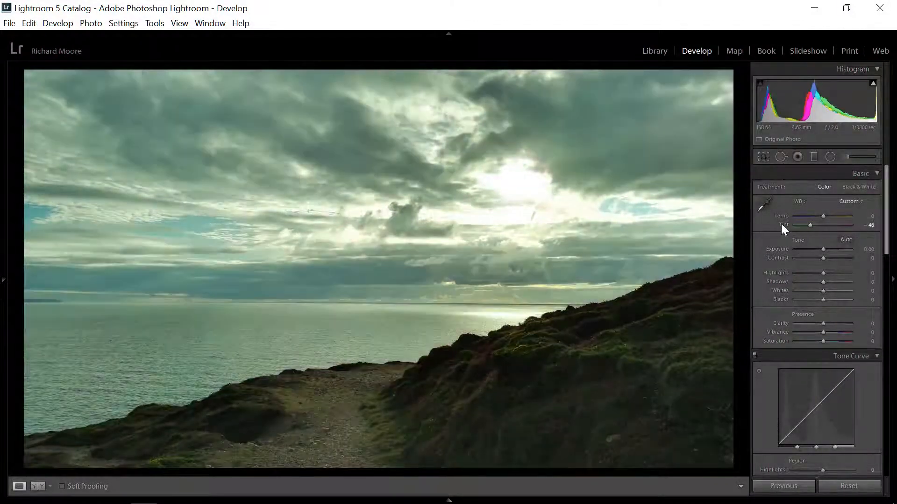
pyautogui.doubleClick(781, 225)
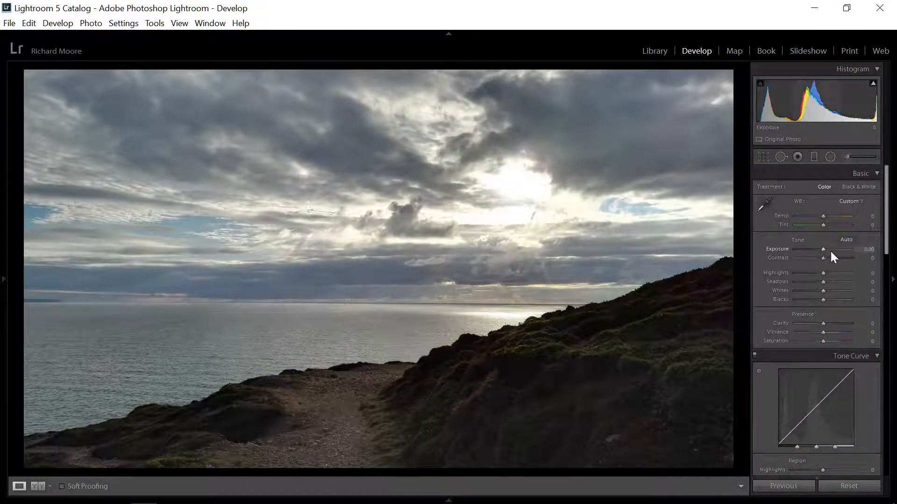
# Step: Try an Exposure of +0.71 and a lower Contrast, resetting each to 0 after previewing it
pyautogui.moveTo(825, 251)
pyautogui.mouseDown()
pyautogui.moveTo(860, 252)
pyautogui.moveTo(807, 256)
pyautogui.moveTo(827, 257)
pyautogui.mouseUp()
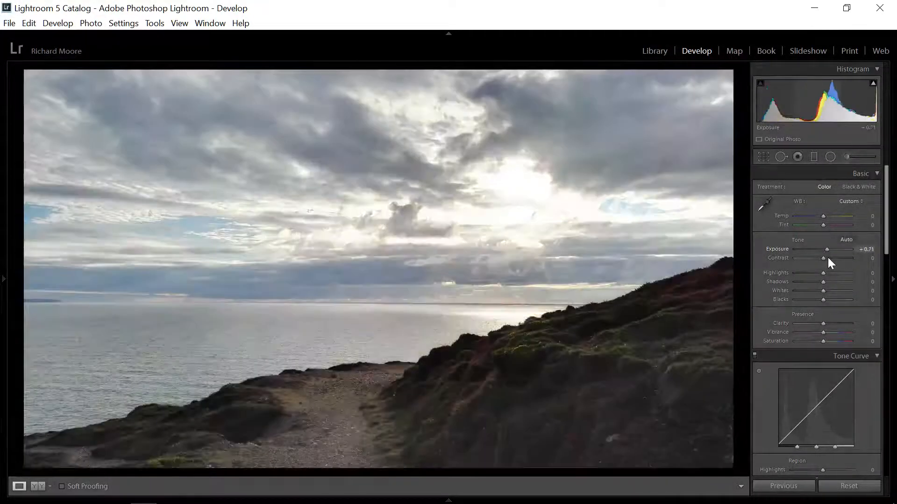
pyautogui.doubleClick(783, 251)
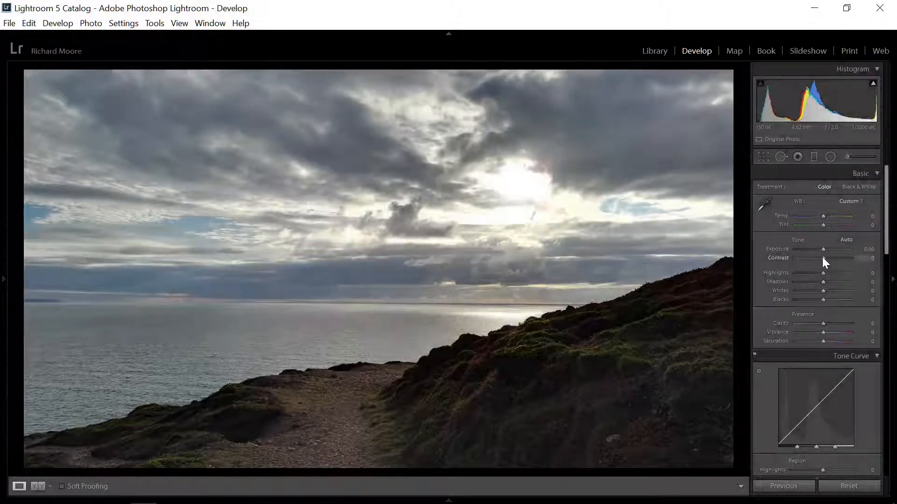
pyautogui.moveTo(821, 257)
pyautogui.mouseDown()
pyautogui.moveTo(801, 260)
pyautogui.moveTo(895, 267)
pyautogui.moveTo(795, 266)
pyautogui.moveTo(814, 267)
pyautogui.mouseUp()
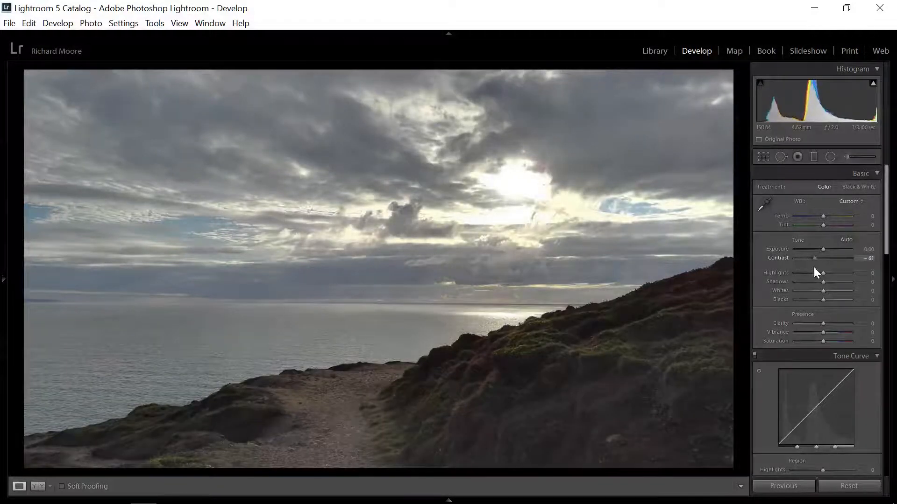
pyautogui.doubleClick(780, 258)
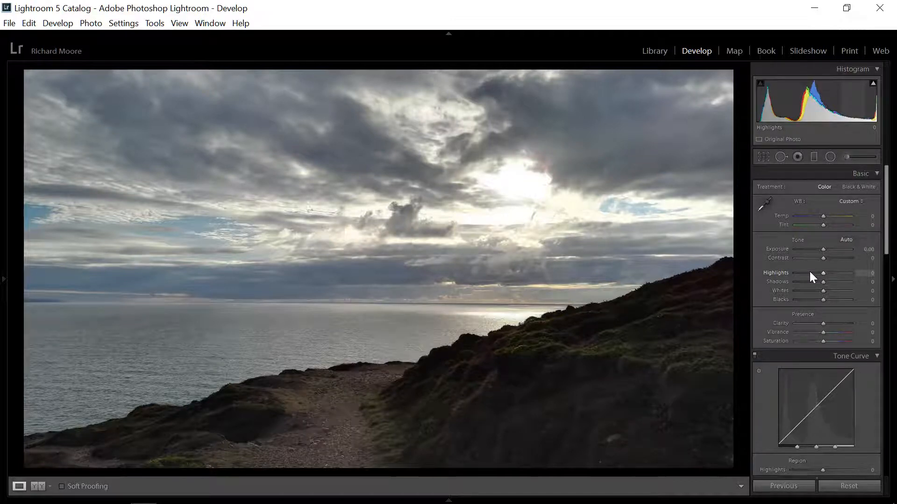
# Step: Try raising the Basic Highlights to +20, returning the value to 0 after previewing it
pyautogui.scroll(3, 810, 274)
pyautogui.scroll(3, 810, 274)
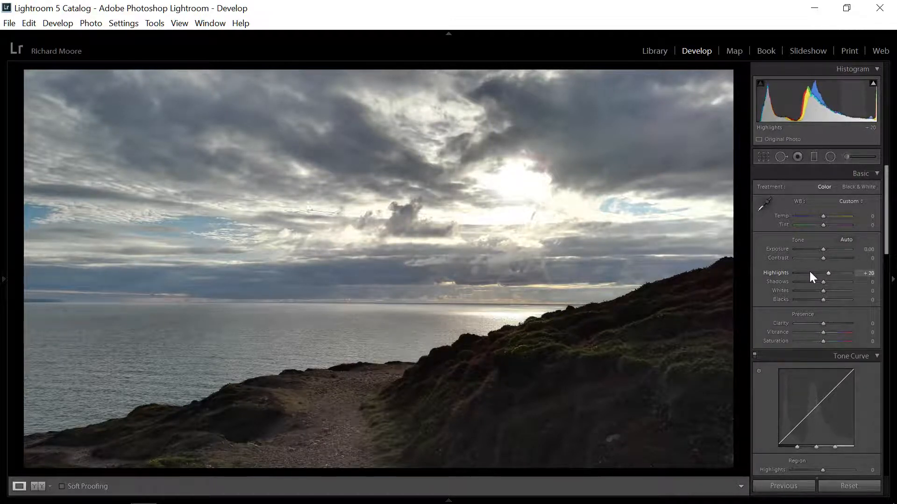
pyautogui.scroll(-5, 810, 275)
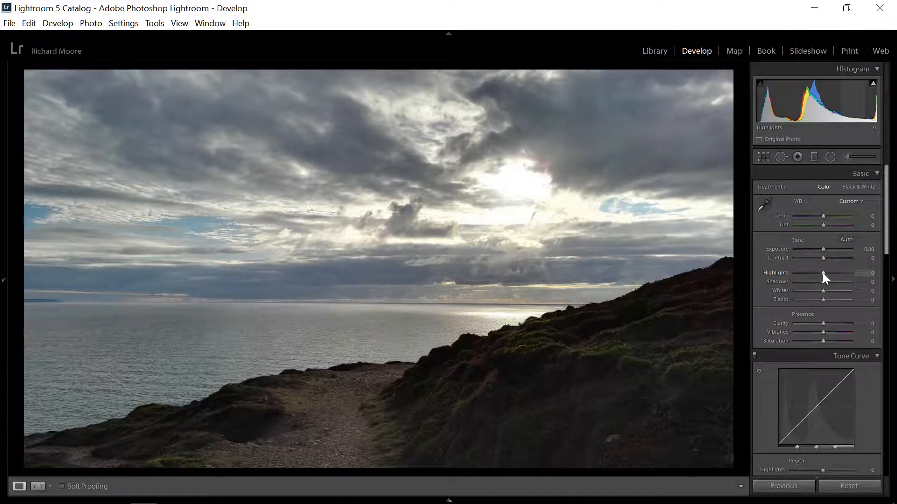
# Step: Set the Basic tone values to Highlights -100, Shadows +100, Blacks -51 and Whites +16
pyautogui.moveTo(822, 273); pyautogui.dragTo(792, 274)
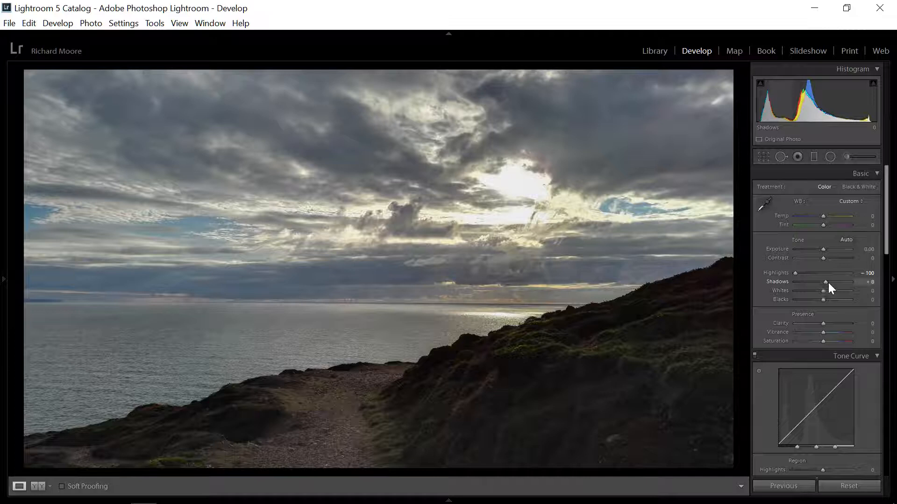
pyautogui.moveTo(828, 282); pyautogui.dragTo(855, 283)
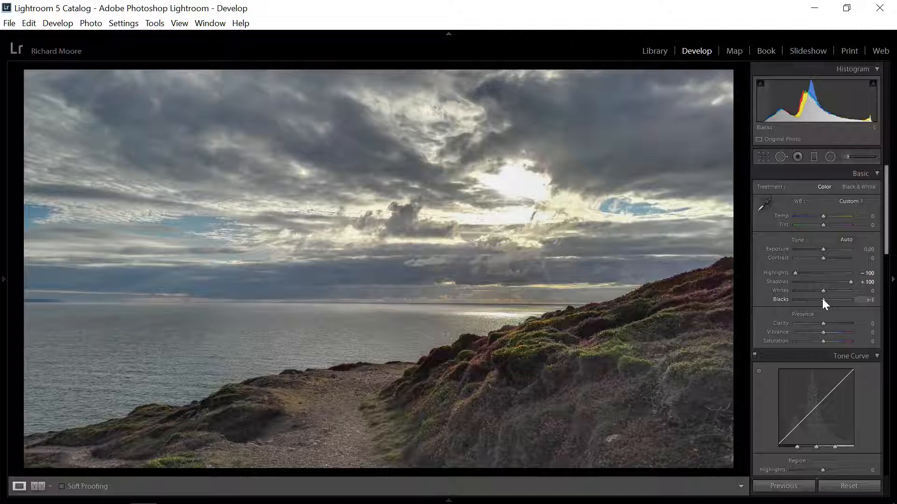
pyautogui.moveTo(823, 299); pyautogui.dragTo(809, 301)
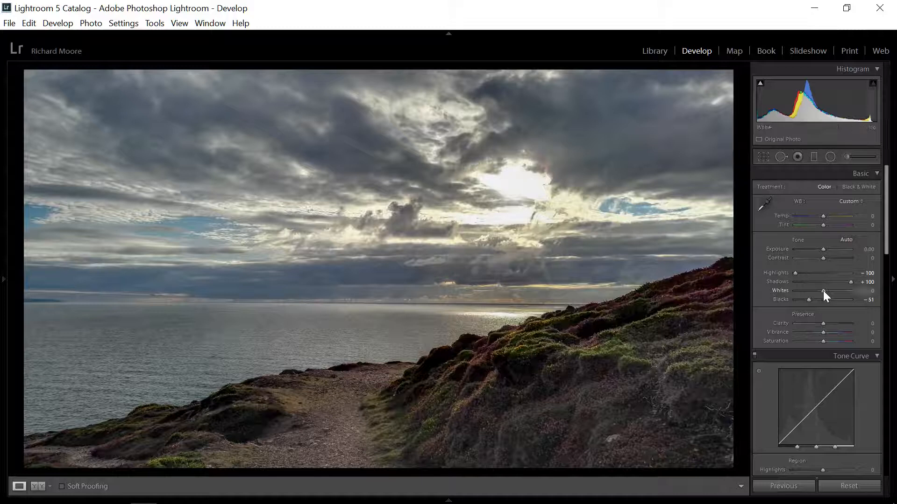
pyautogui.moveTo(825, 290); pyautogui.dragTo(828, 290)
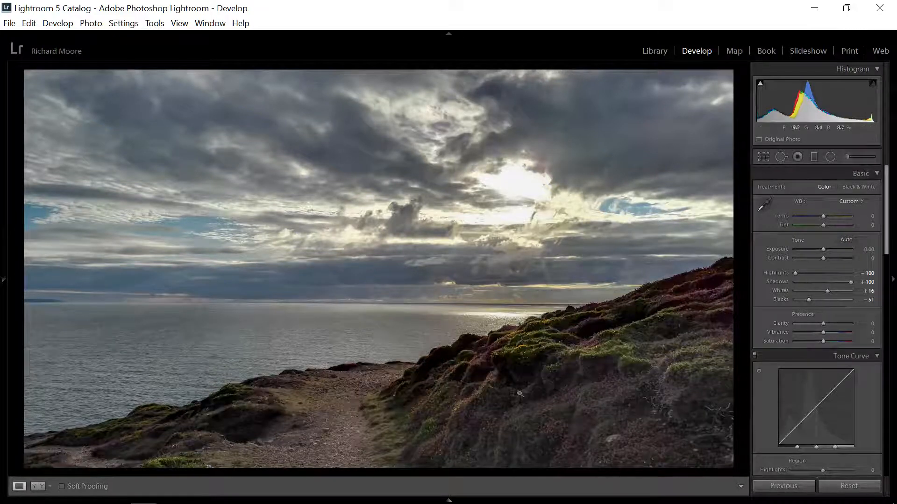
# Step: Compare the original Import history state with the latest White Clipping state, leaving the latest state active and the history hidden
pyautogui.click(4, 279)
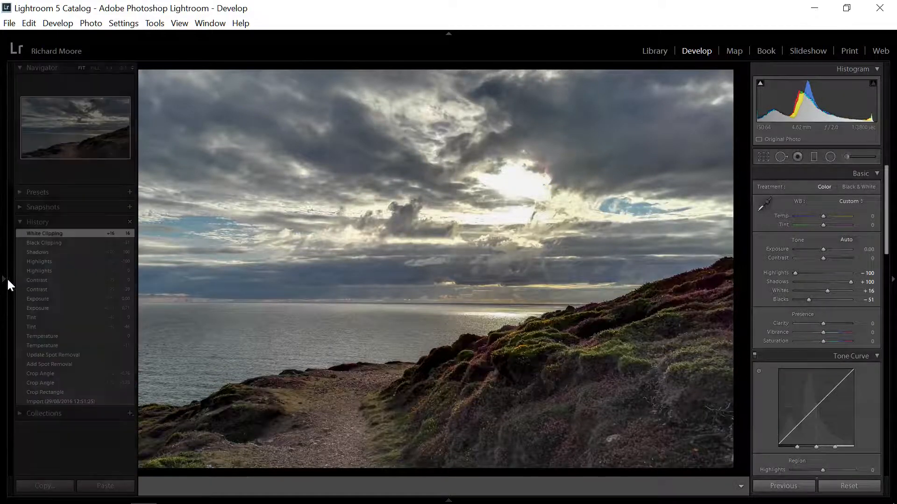
pyautogui.click(60, 400)
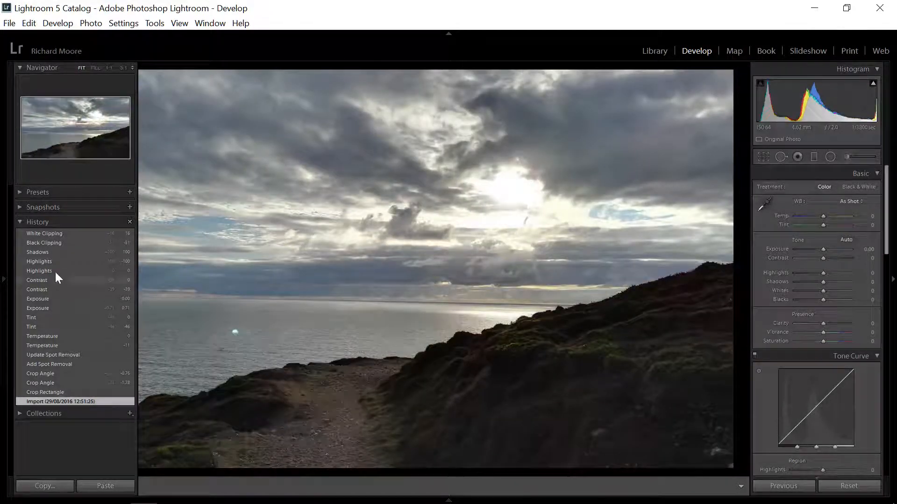
pyautogui.click(51, 233)
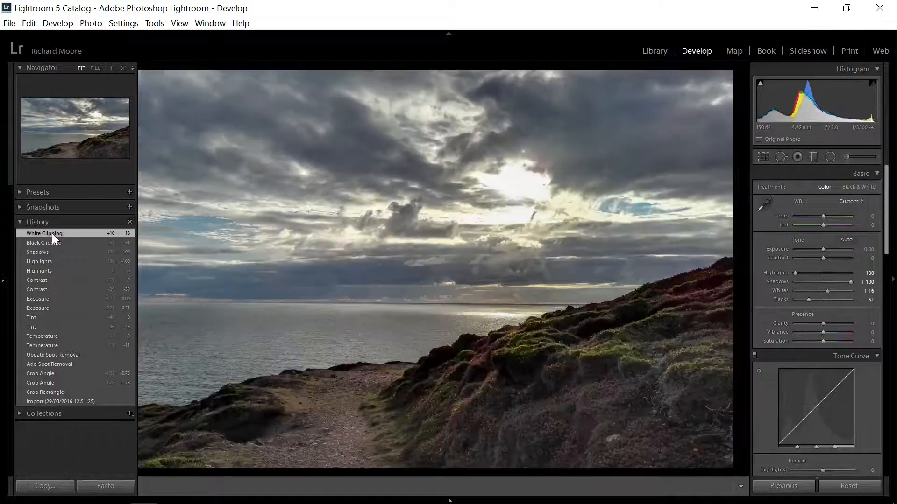
pyautogui.press('F7')
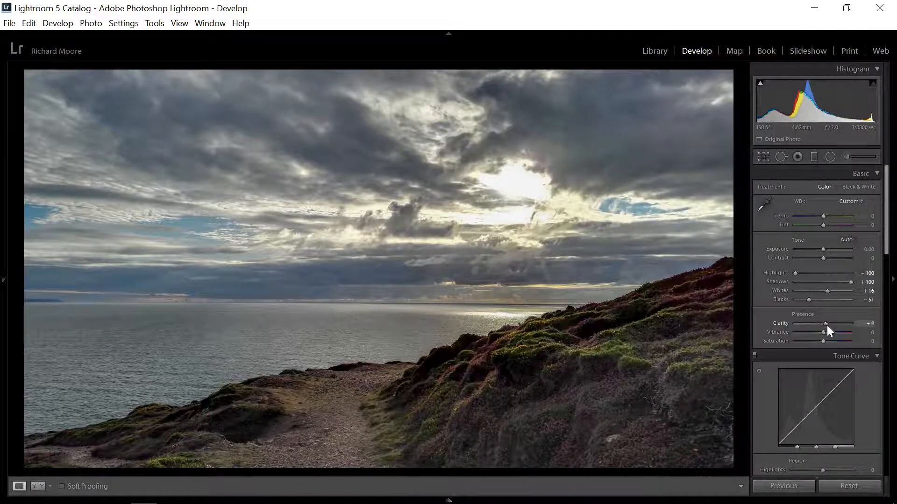
# Step: Preview a Clarity of +50 and reset it, then set Clarity to +43 and Vibrance to +21
pyautogui.moveTo(826, 325); pyautogui.dragTo(838, 328)
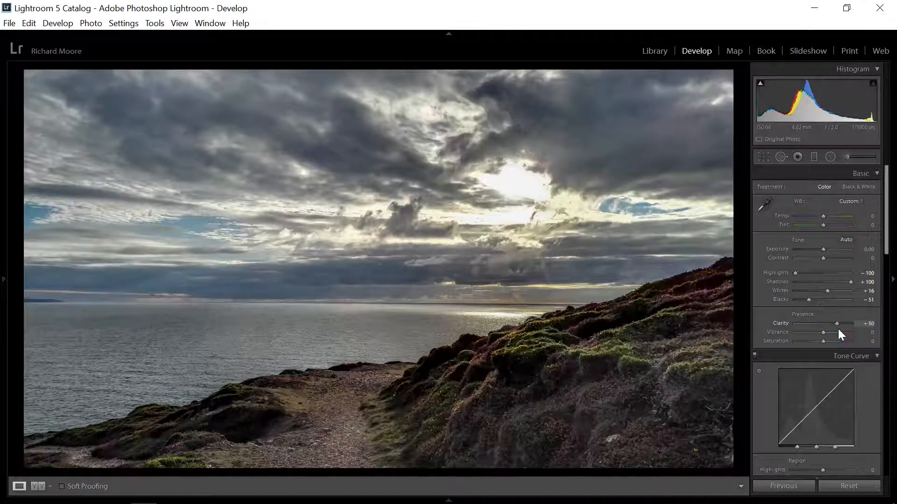
pyautogui.doubleClick(786, 322)
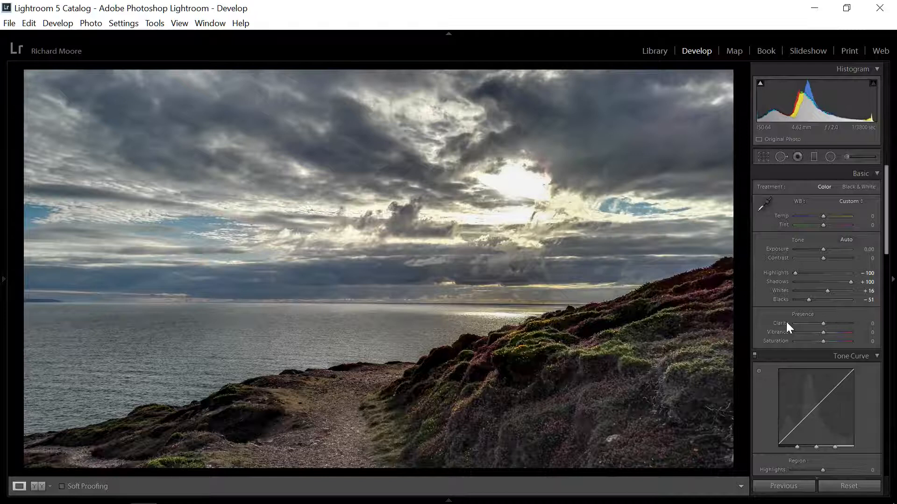
pyautogui.click(835, 323)
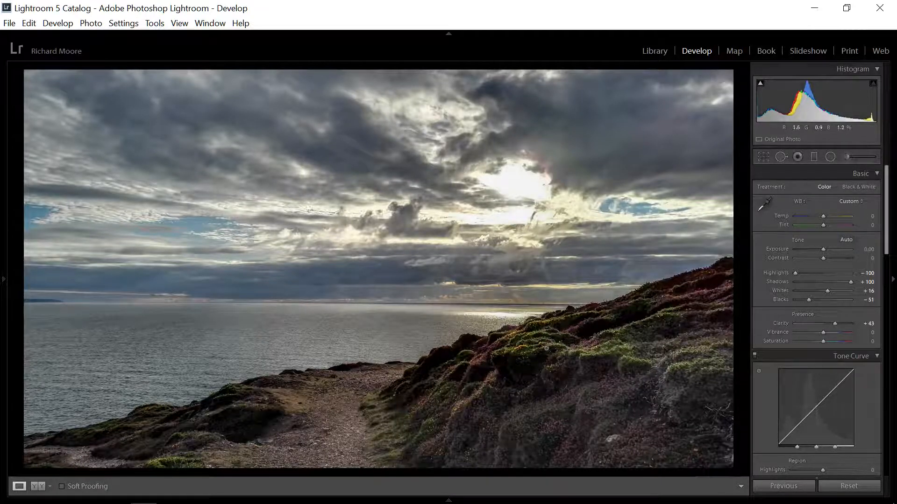
pyautogui.click(829, 332)
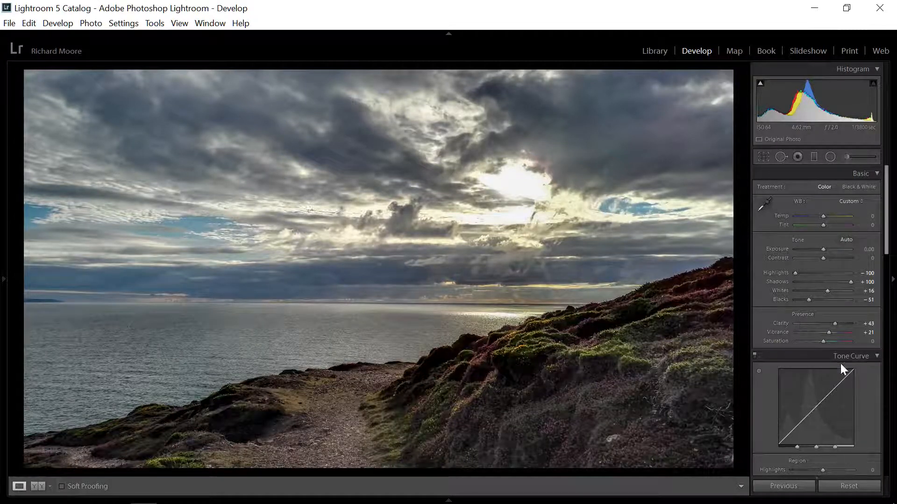
# Step: Try the tone curve Highlights at -6, reset them to 0, and set the tone curve Shadows to -2
pyautogui.scroll(-3, 816, 308)
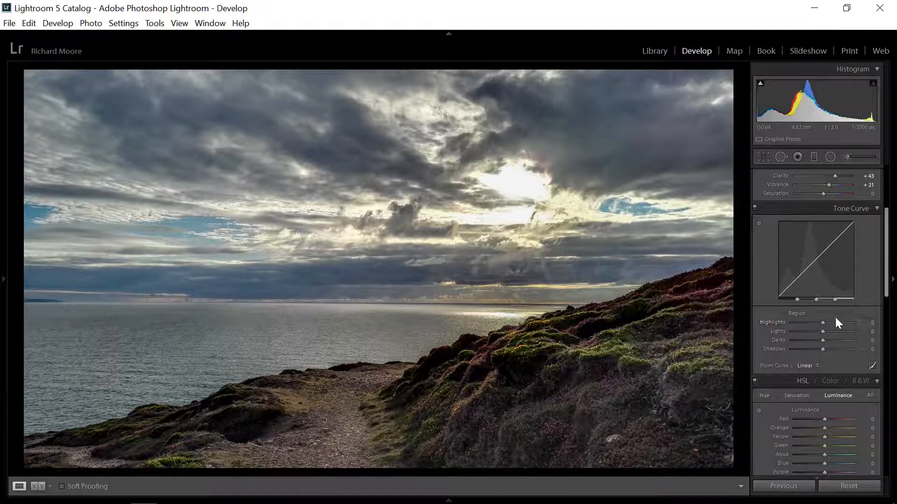
pyautogui.moveTo(822, 323)
pyautogui.mouseDown()
pyautogui.moveTo(883, 328)
pyautogui.moveTo(765, 348)
pyautogui.moveTo(834, 348)
pyautogui.moveTo(817, 340)
pyautogui.mouseUp()
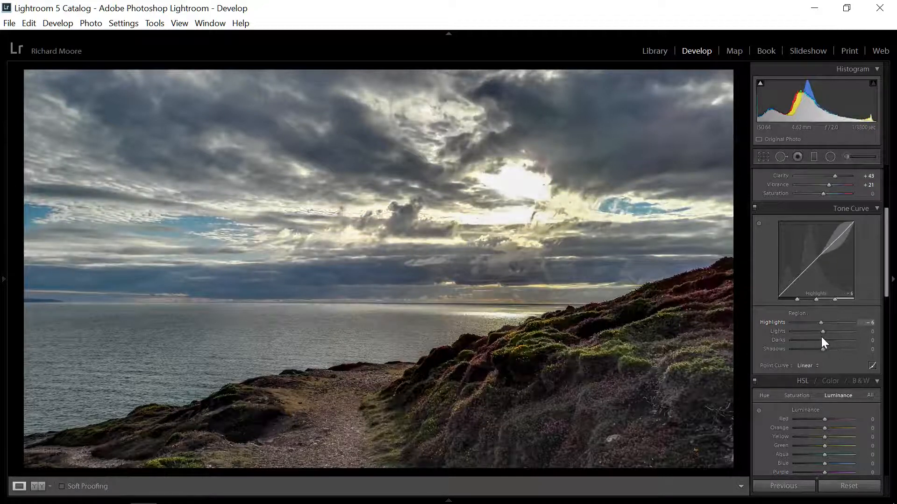
pyautogui.doubleClick(769, 320)
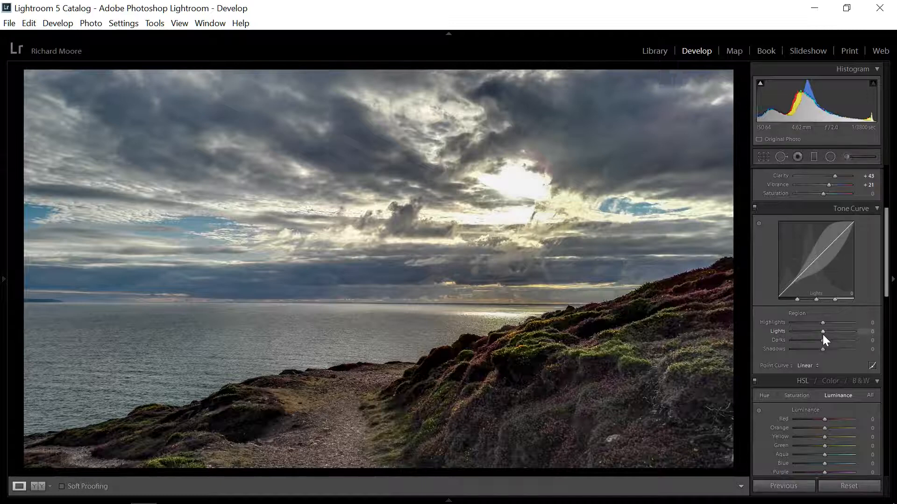
pyautogui.moveTo(822, 349)
pyautogui.mouseDown()
pyautogui.moveTo(781, 353)
pyautogui.moveTo(853, 351)
pyautogui.moveTo(822, 355)
pyautogui.mouseUp()
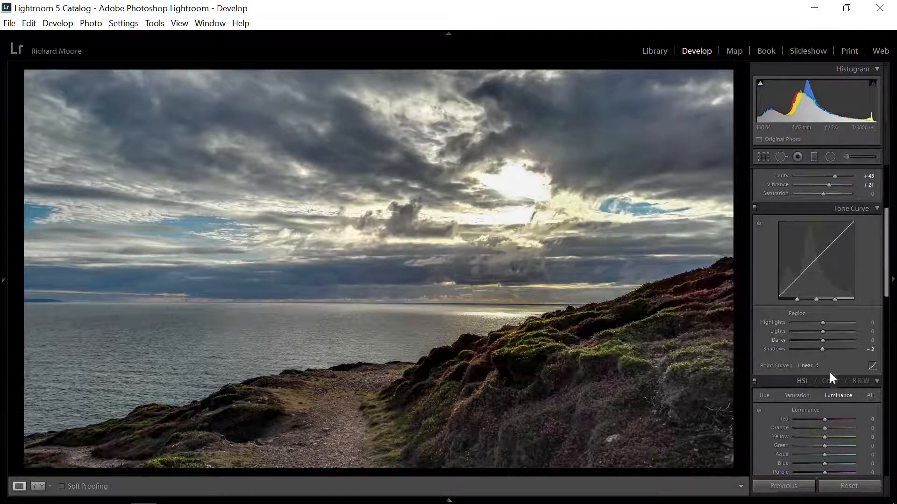
# Step: Try darkening the whole photo with an Exposure of about -1.30, resetting it to 0 after previewing it
pyautogui.scroll(4, 844, 430)
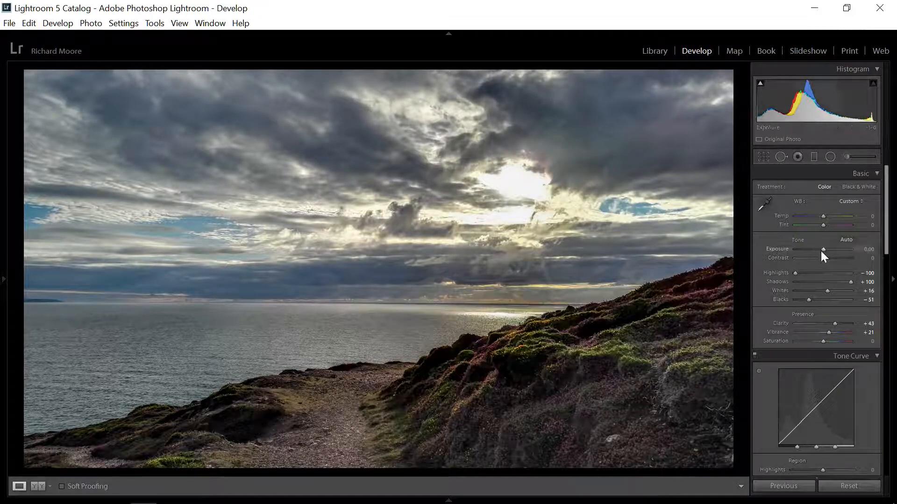
pyautogui.moveTo(820, 250)
pyautogui.mouseDown()
pyautogui.moveTo(794, 251)
pyautogui.moveTo(814, 252)
pyautogui.mouseUp()
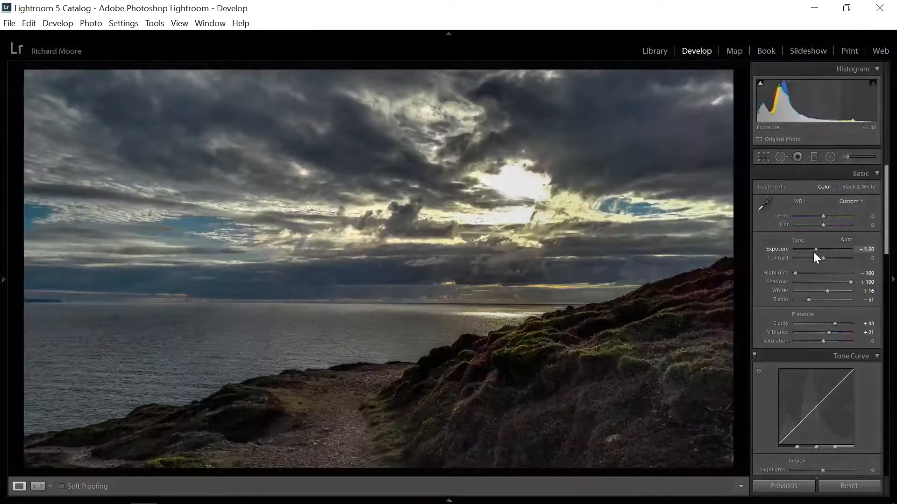
pyautogui.doubleClick(782, 249)
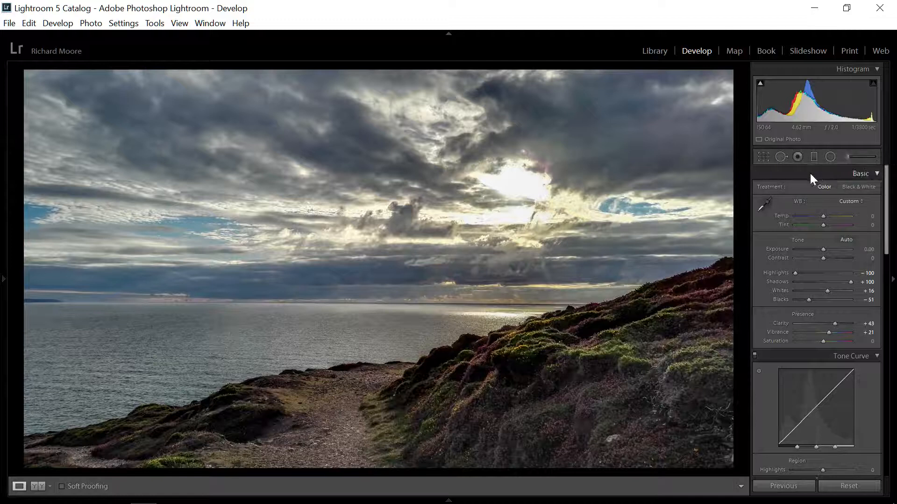
# Step: Paint a size 18 Adjustment Brush mask on the dark clouds above and right of the sun and warm its Temp to about 23
pyautogui.click(849, 157)
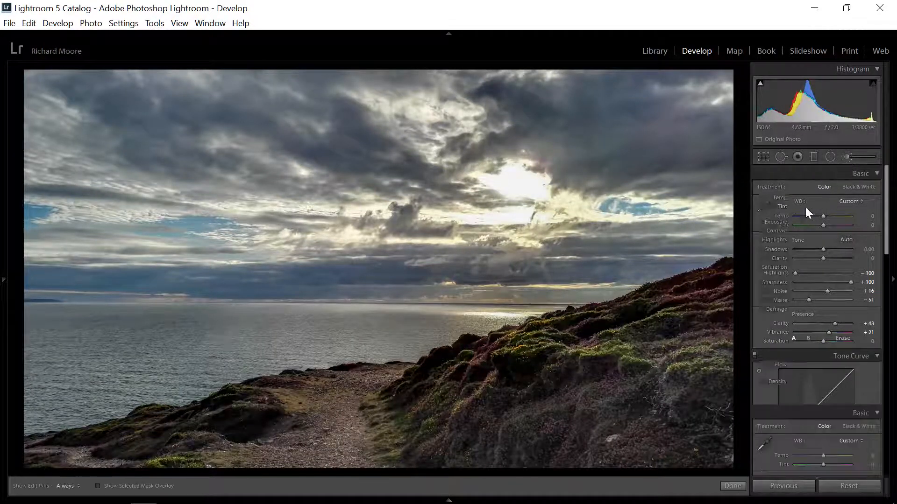
pyautogui.scroll(-5, 668, 163)
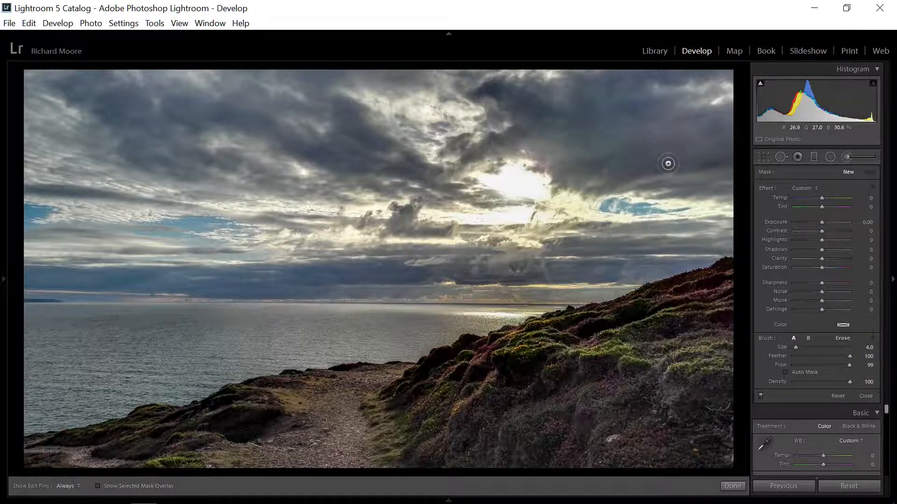
pyautogui.scroll(7, 668, 161)
pyautogui.scroll(7, 669, 161)
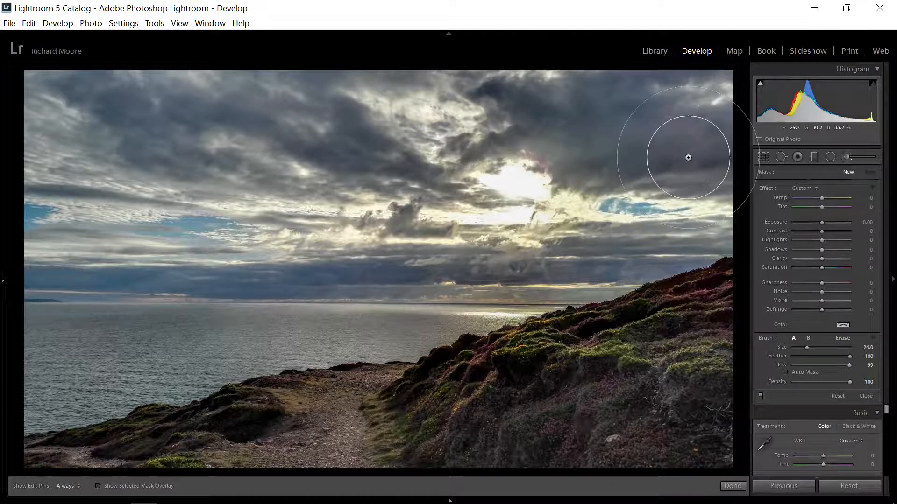
pyautogui.scroll(-3, 664, 112)
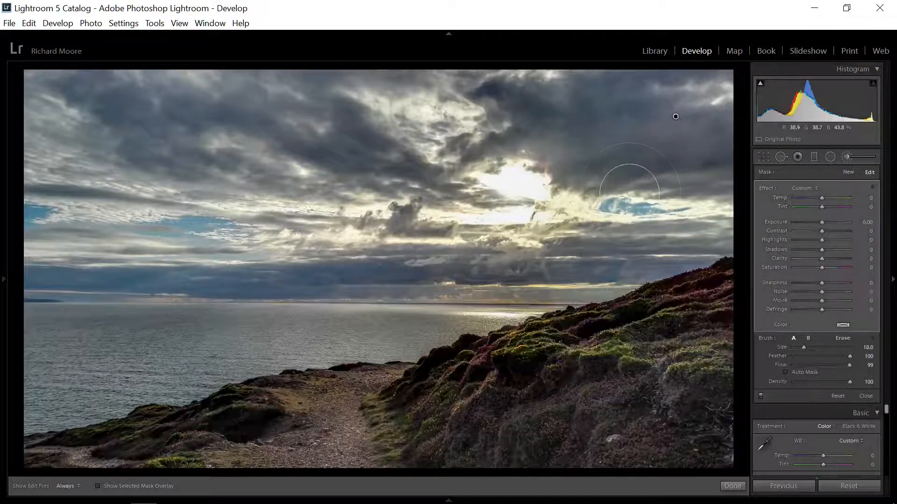
pyautogui.moveTo(675, 116); pyautogui.dragTo(690, 135)
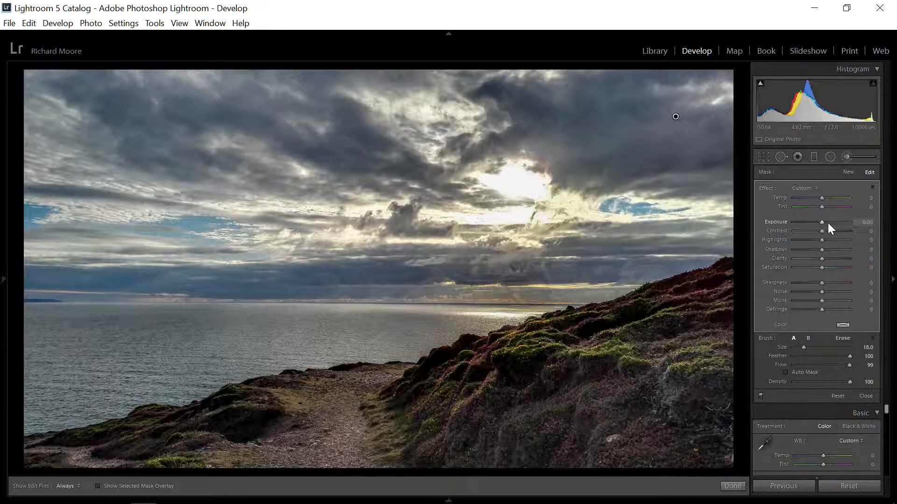
pyautogui.click(827, 196)
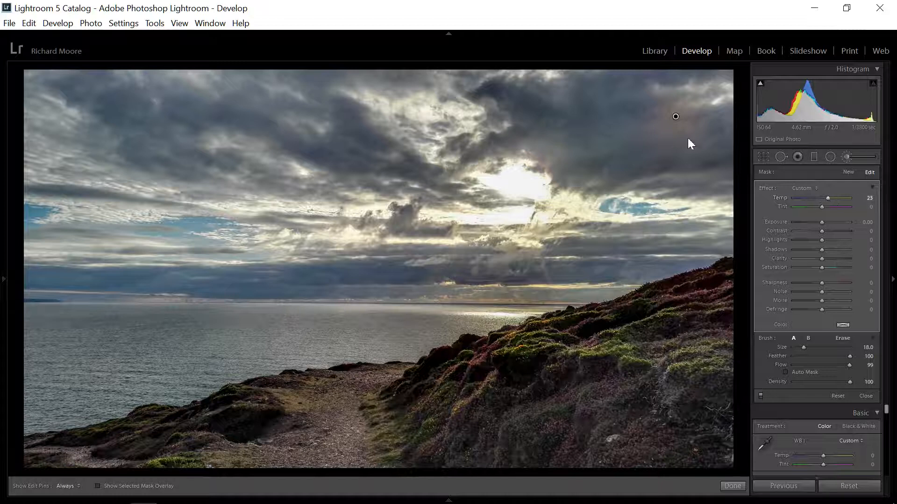
# Step: Extend the warming mask across the sky to the horizon, reducing the brush size to 8.0, and set its Temp to 21
pyautogui.press('h')
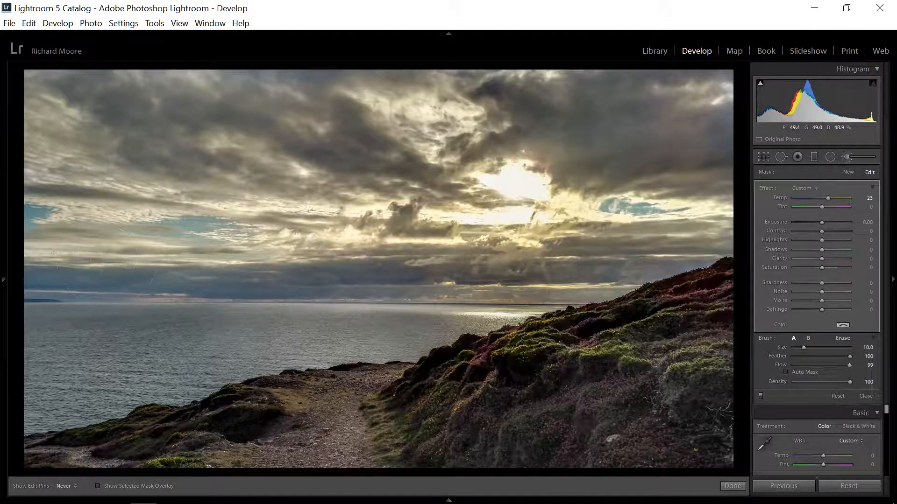
pyautogui.moveTo(234, 286); pyautogui.dragTo(263, 290)
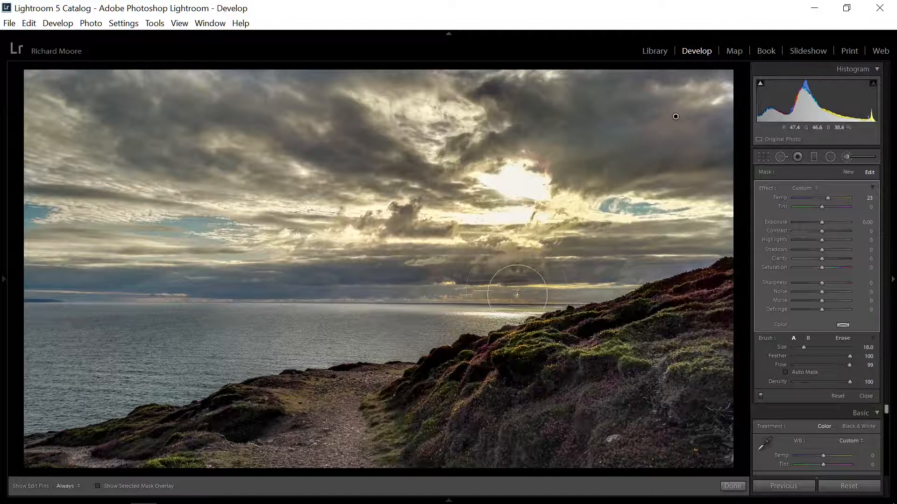
pyautogui.scroll(-1, 523, 275)
pyautogui.scroll(-5, 522, 274)
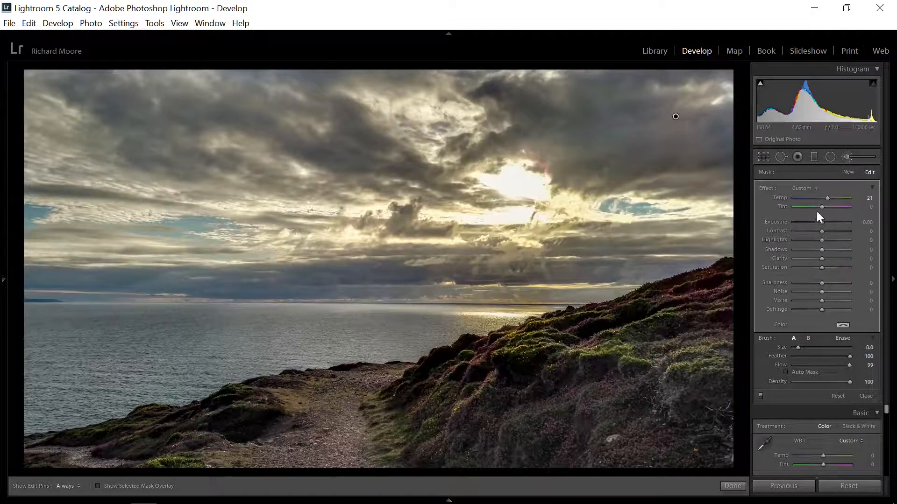
# Step: Begin a new Adjustment Brush mask with a size 8.0 stroke on the upper hillside and set its Exposure to 1.04
pyautogui.click(848, 156)
pyautogui.click(848, 156)
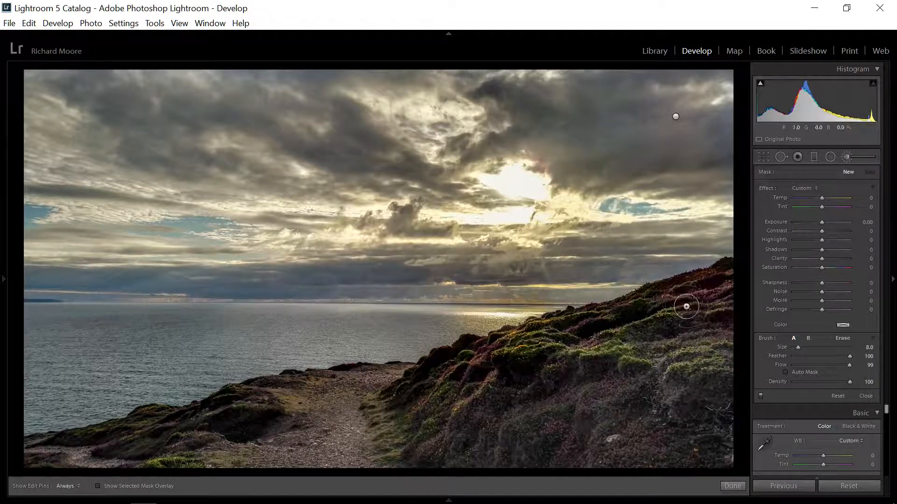
pyautogui.moveTo(687, 304)
pyautogui.mouseDown()
pyautogui.moveTo(695, 332)
pyautogui.moveTo(677, 374)
pyautogui.moveTo(692, 385)
pyautogui.moveTo(720, 317)
pyautogui.mouseUp()
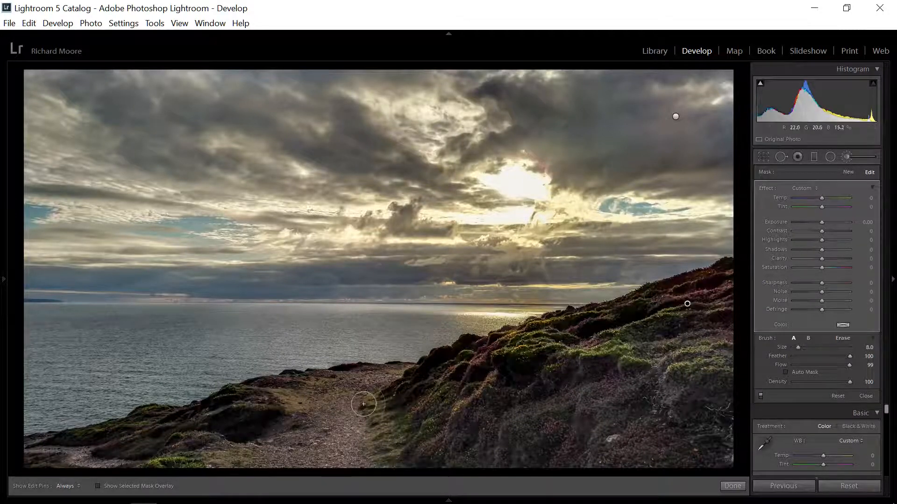
pyautogui.click(828, 223)
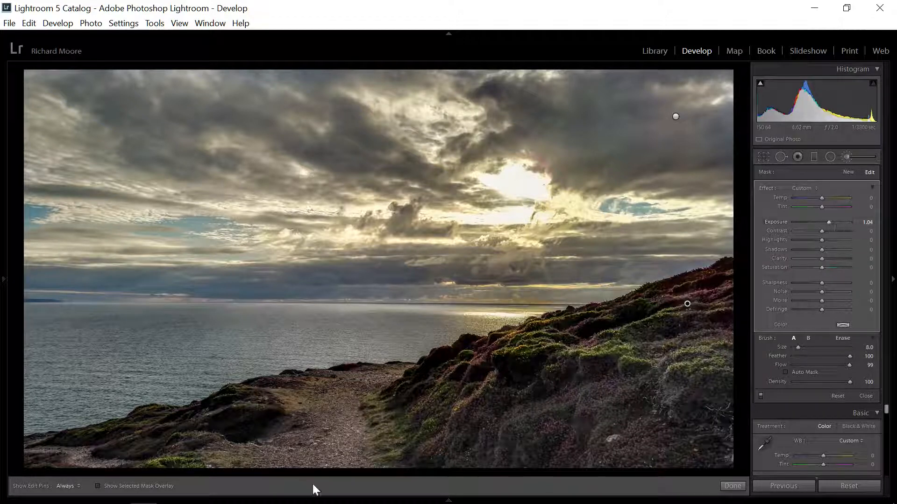
# Step: Brighten the gravel path by painting the Exposure mask down its length with the edit pins hidden, and show the pins again
pyautogui.press('h')
pyautogui.moveTo(364, 392)
pyautogui.mouseDown()
pyautogui.moveTo(347, 398)
pyautogui.moveTo(276, 466)
pyautogui.moveTo(340, 411)
pyautogui.moveTo(354, 412)
pyautogui.moveTo(347, 437)
pyautogui.moveTo(356, 469)
pyautogui.moveTo(350, 453)
pyautogui.moveTo(313, 472)
pyautogui.mouseUp()
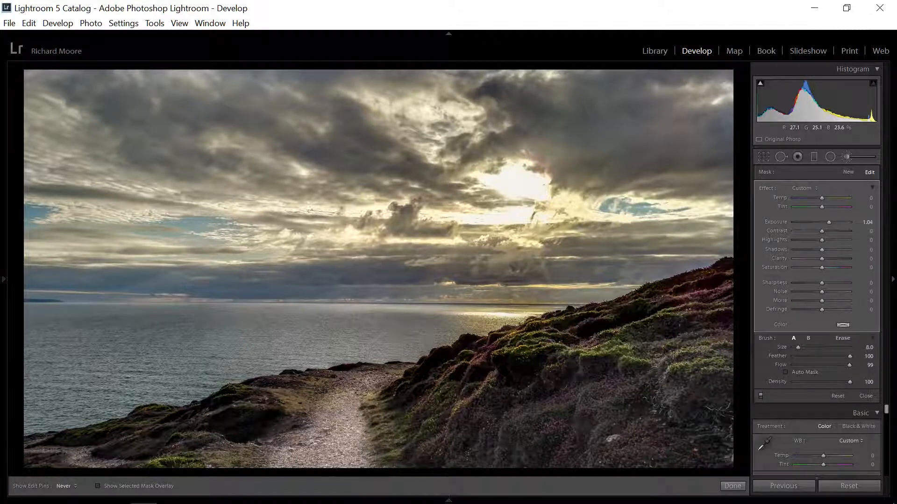
pyautogui.press('h')
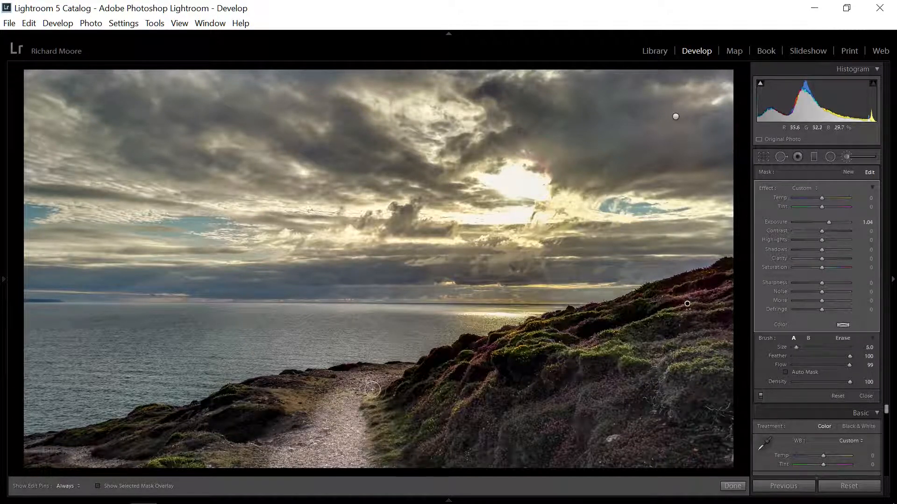
# Step: Brighten the rocky ground beside the path on the sea side by extending the Exposure mask with a size 8.0 brush
pyautogui.scroll(-4, 374, 389)
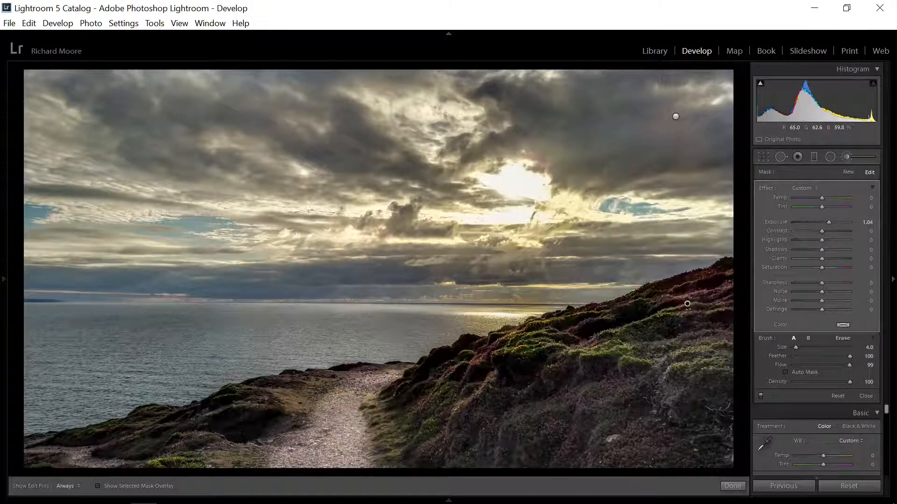
pyautogui.scroll(4, 488, 396)
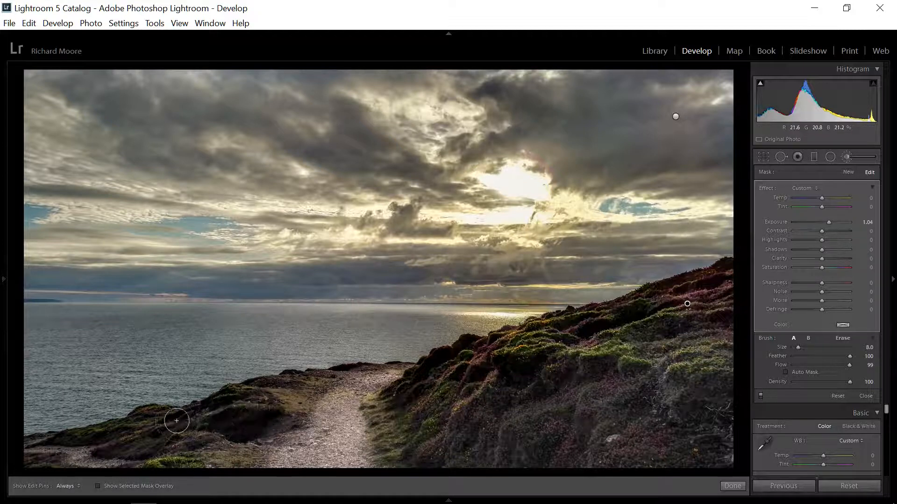
pyautogui.moveTo(226, 418); pyautogui.dragTo(122, 446)
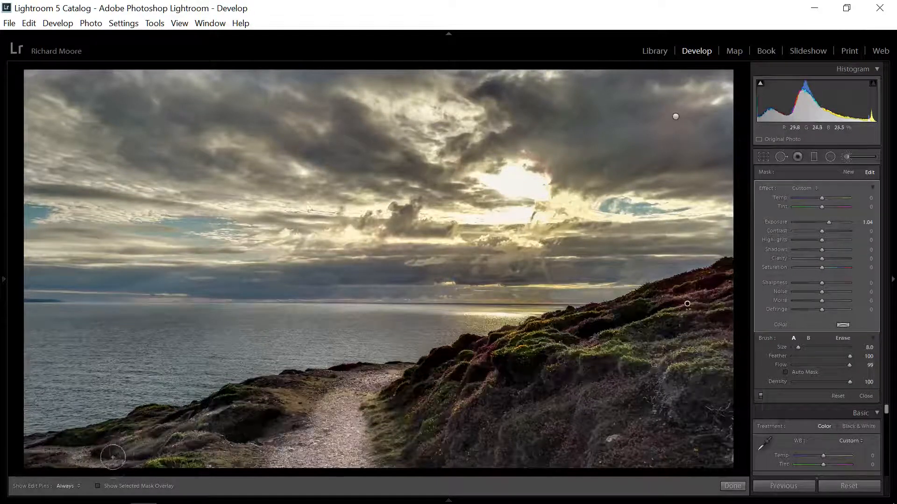
pyautogui.click(96, 450)
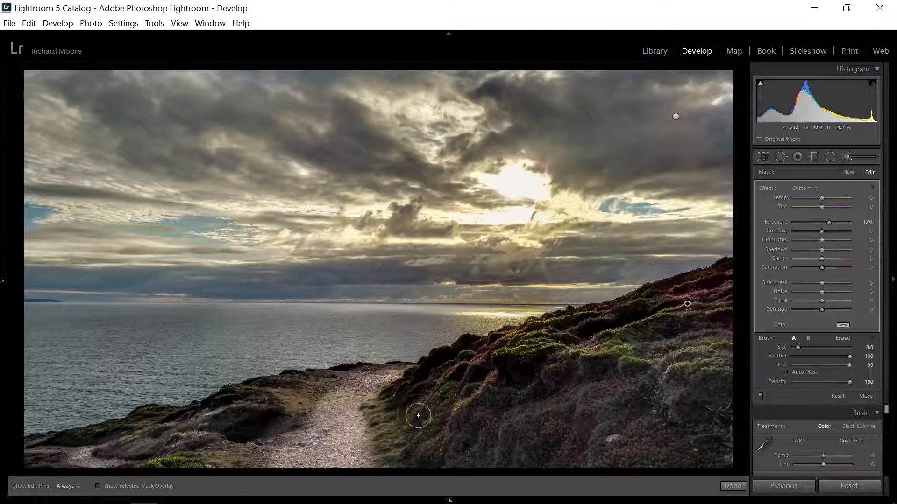
# Step: Extend the Exposure mask over the dark lower hillside between the path and the edge of the photo
pyautogui.moveTo(427, 451)
pyautogui.mouseDown()
pyautogui.moveTo(483, 413)
pyautogui.moveTo(547, 389)
pyautogui.mouseUp()
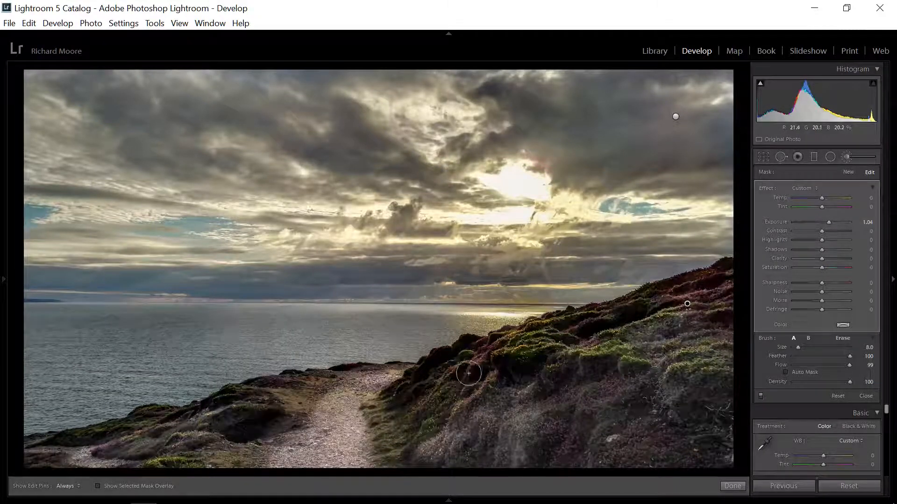
pyautogui.moveTo(467, 350)
pyautogui.mouseDown()
pyautogui.moveTo(441, 363)
pyautogui.moveTo(447, 403)
pyautogui.mouseUp()
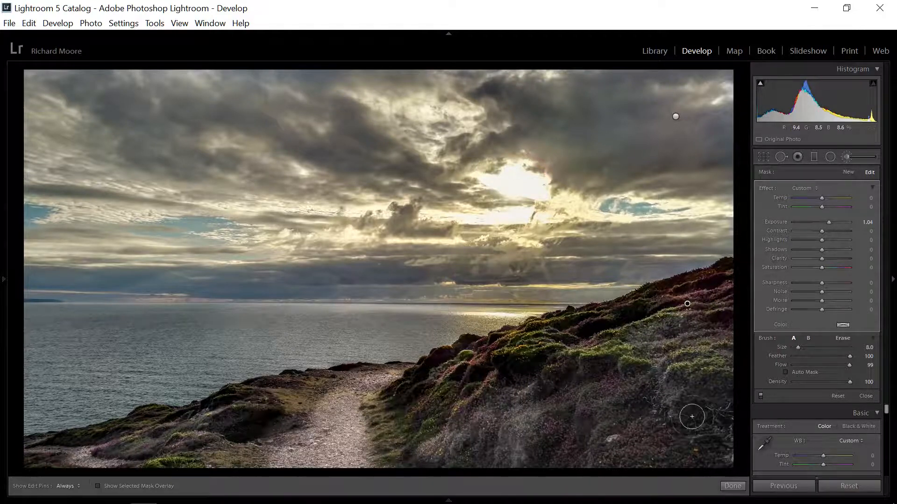
pyautogui.moveTo(694, 419); pyautogui.dragTo(656, 484)
pyautogui.moveTo(648, 413); pyautogui.dragTo(629, 443)
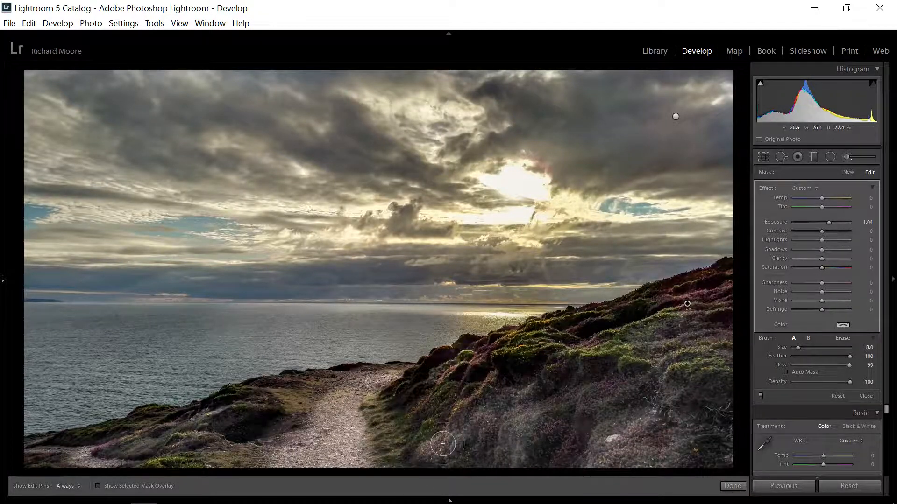
# Step: Reopen the Adjustment Brush, select the sky mask's pin to review its settings, and close the brush
pyautogui.click(847, 157)
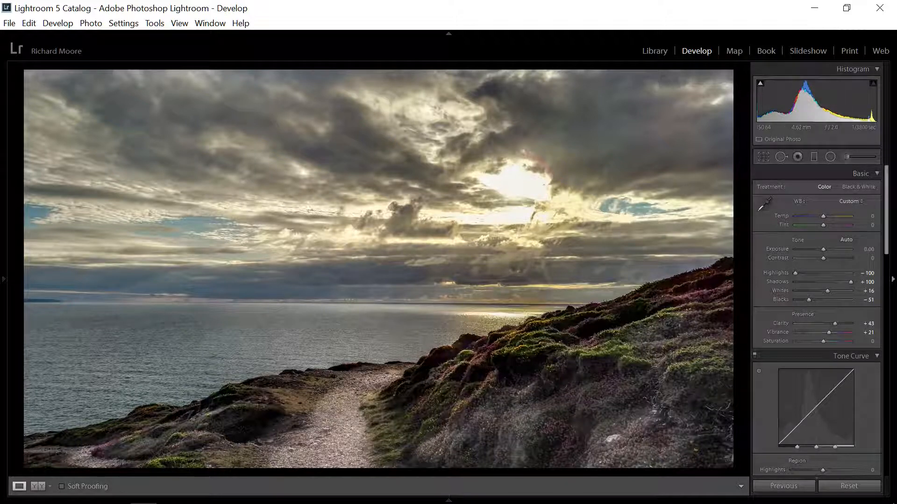
pyautogui.click(848, 158)
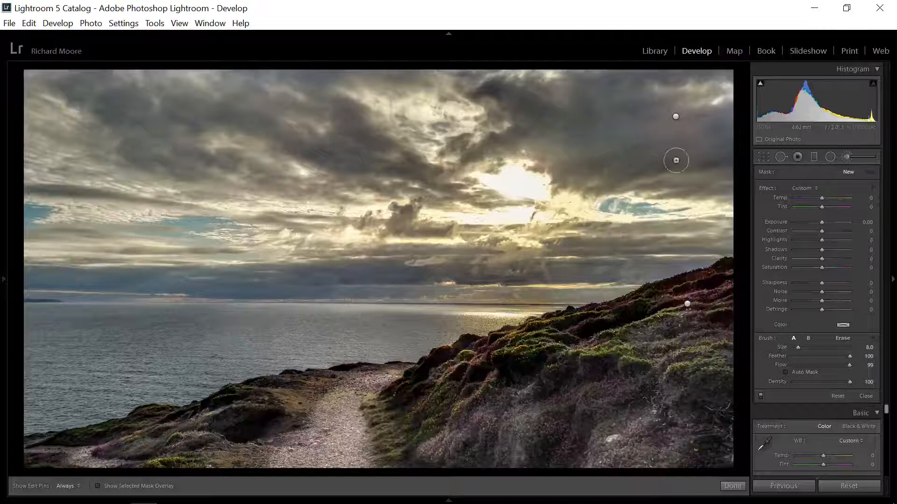
pyautogui.click(676, 117)
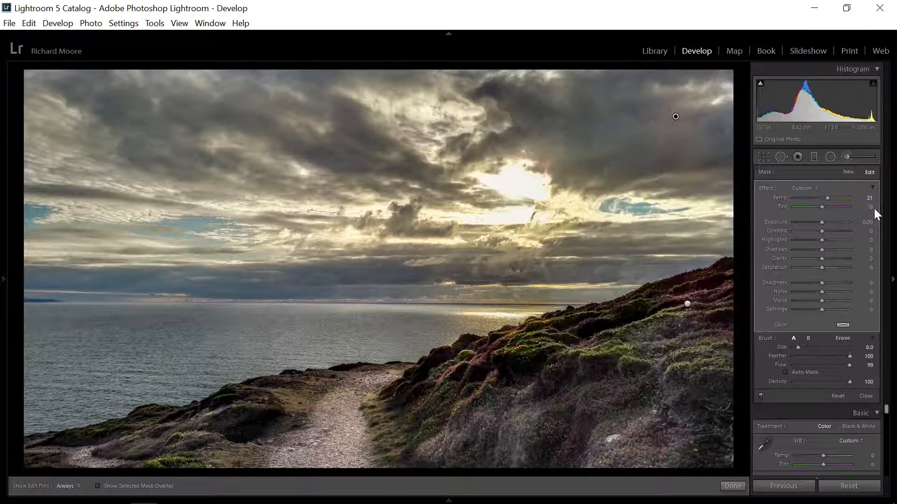
pyautogui.click(845, 158)
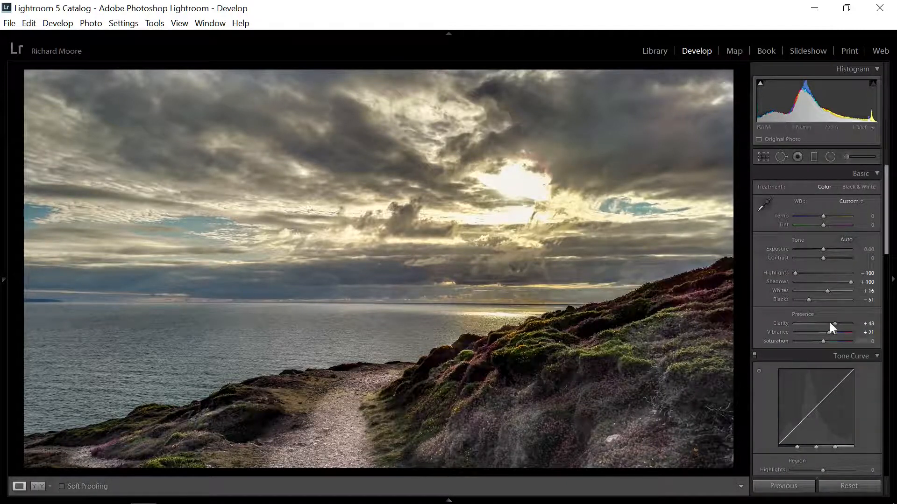
# Step: Try an Orange Luminance of +22 in the HSL settings and revert to the last brush stroke in the history
pyautogui.scroll(-2, 859, 320)
pyautogui.scroll(-4, 860, 320)
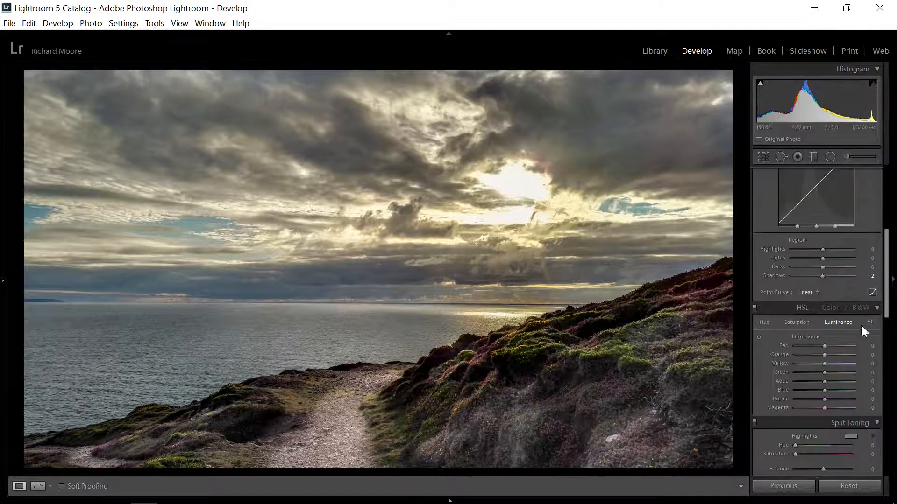
pyautogui.scroll(-2, 845, 341)
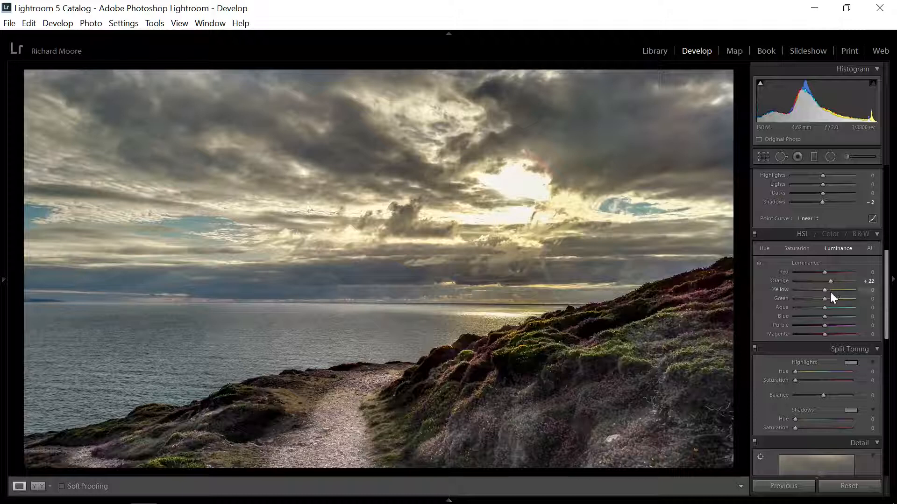
pyautogui.doubleClick(795, 248)
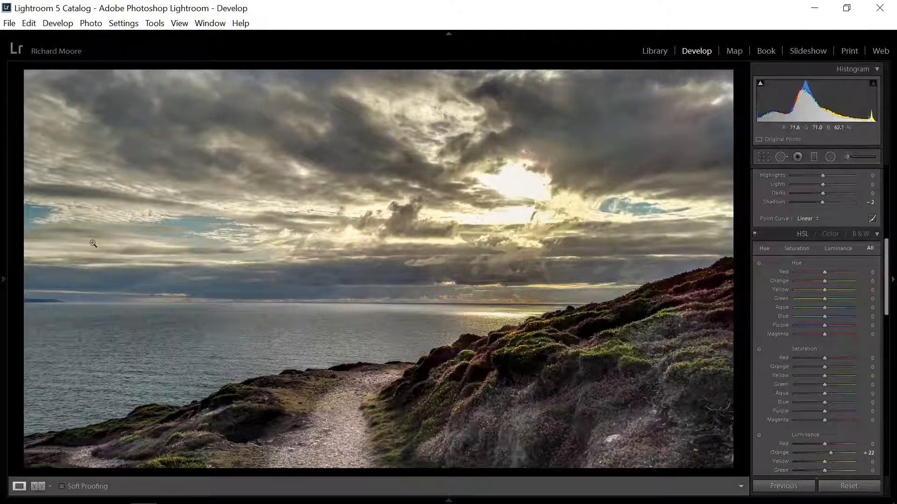
pyautogui.moveTo(6, 284)
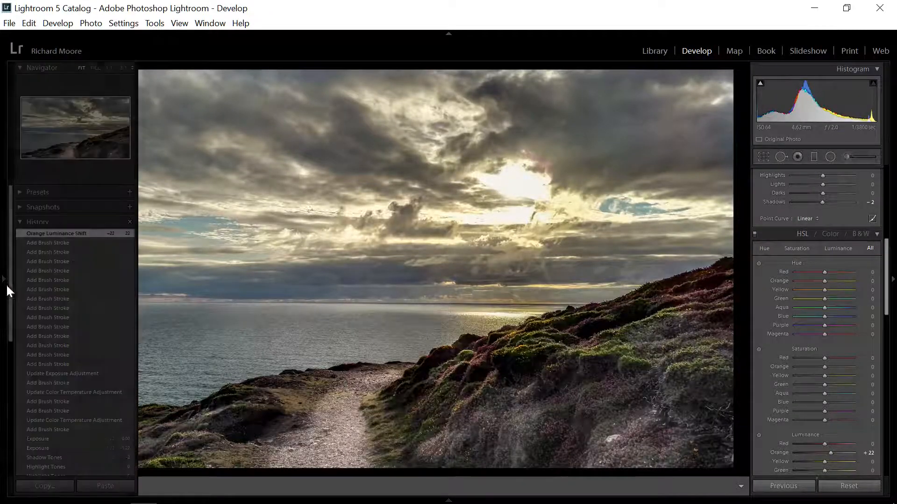
pyautogui.click(55, 243)
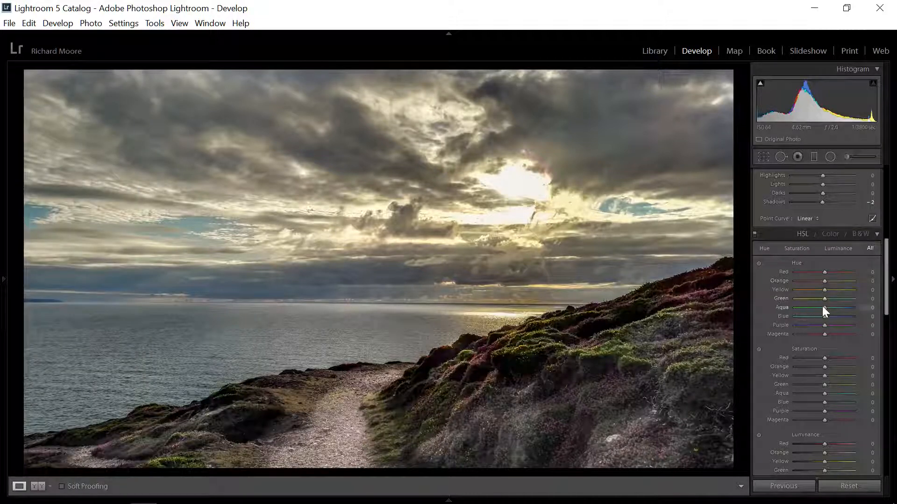
# Step: Set the HSL Saturation of Orange to 18 and Yellow to 14, and raise the Green Saturation strongly
pyautogui.click(794, 249)
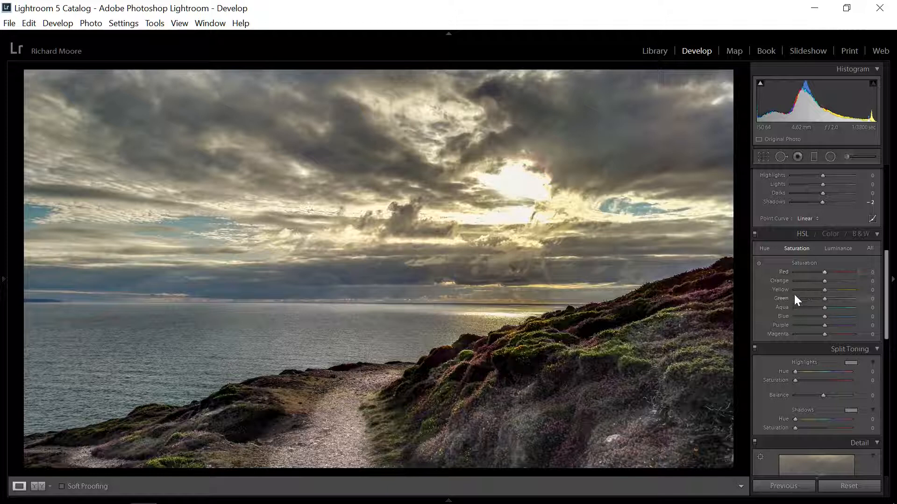
pyautogui.moveTo(826, 281); pyautogui.dragTo(830, 282)
pyautogui.moveTo(839, 301); pyautogui.dragTo(848, 299)
# Step: Try shifting the Yellow Luminance, reset it to 0, and raise the Green Luminance to +46
pyautogui.click(833, 248)
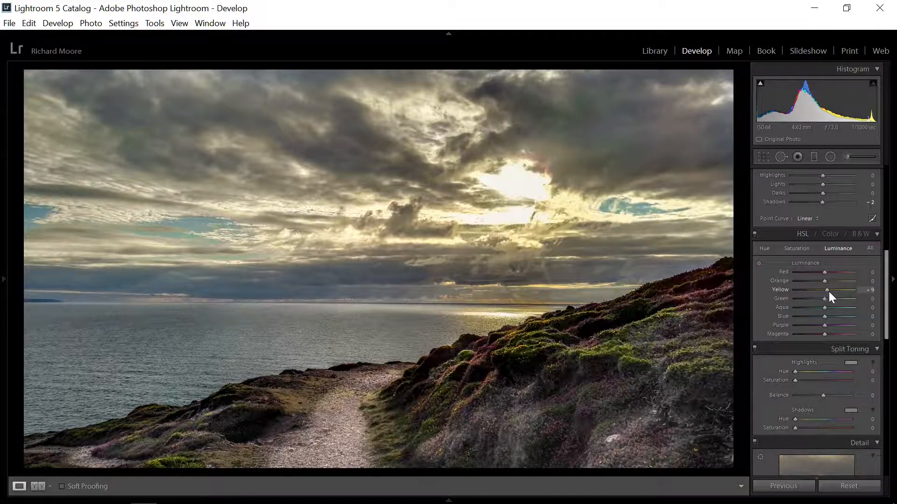
pyautogui.moveTo(829, 292)
pyautogui.mouseDown()
pyautogui.moveTo(845, 290)
pyautogui.moveTo(789, 289)
pyautogui.moveTo(816, 285)
pyautogui.mouseUp()
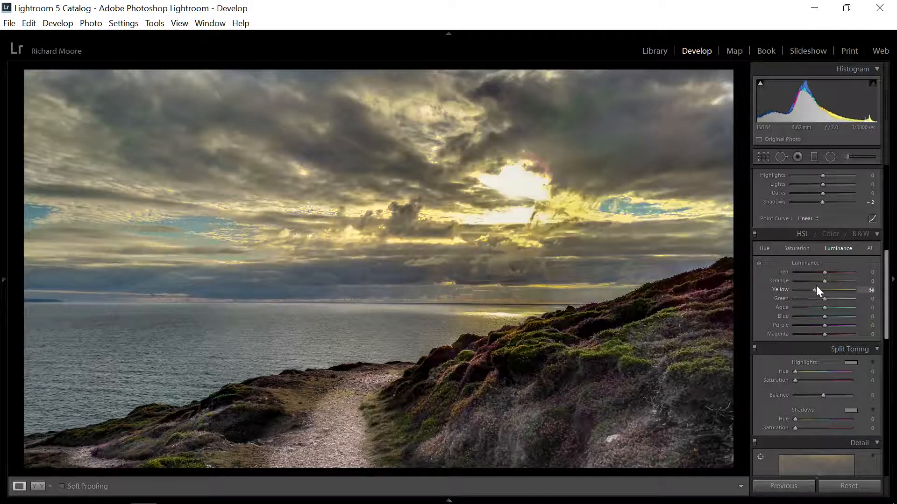
pyautogui.doubleClick(785, 291)
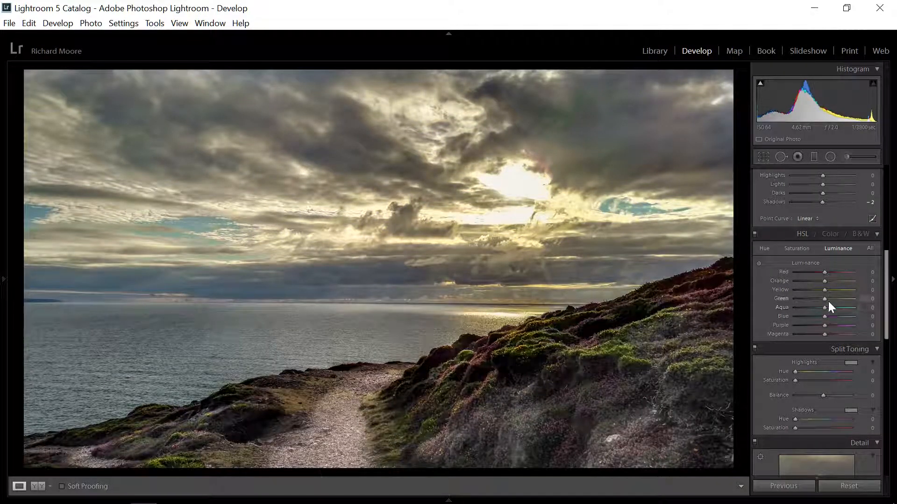
pyautogui.moveTo(822, 302); pyautogui.dragTo(829, 301)
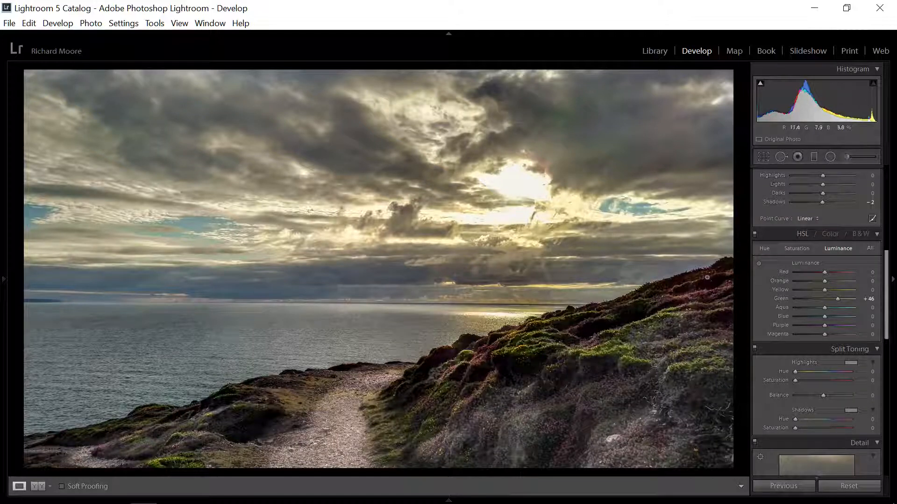
# Step: Compare the edit with the original by restoring the Import history state and returning to the latest Green Luminance state
pyautogui.moveTo(5, 280)
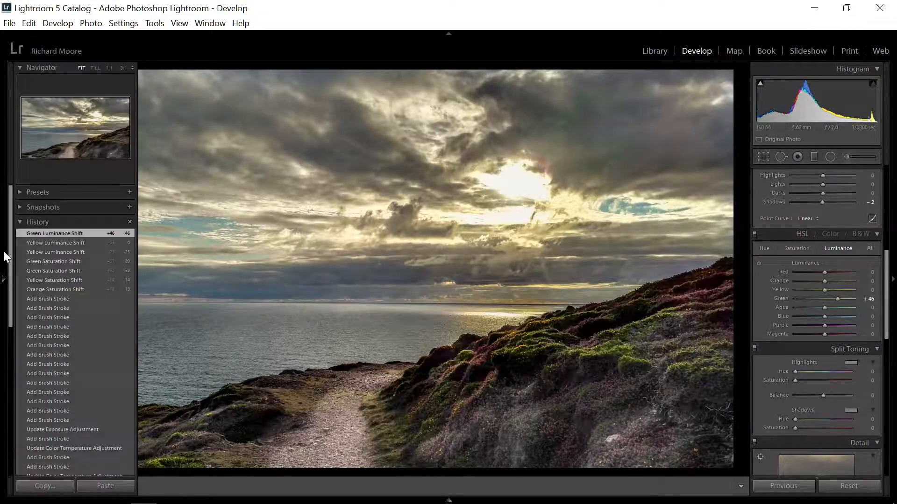
pyautogui.scroll(-5, 65, 375)
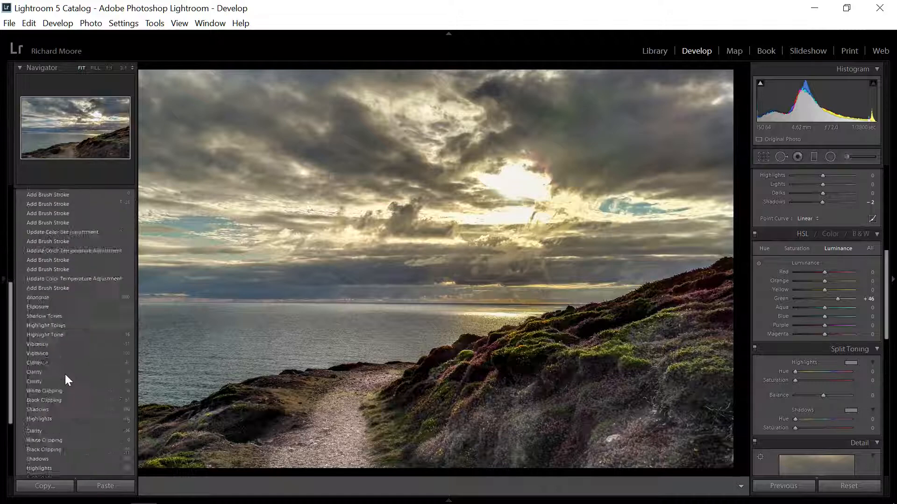
pyautogui.scroll(-5, 69, 377)
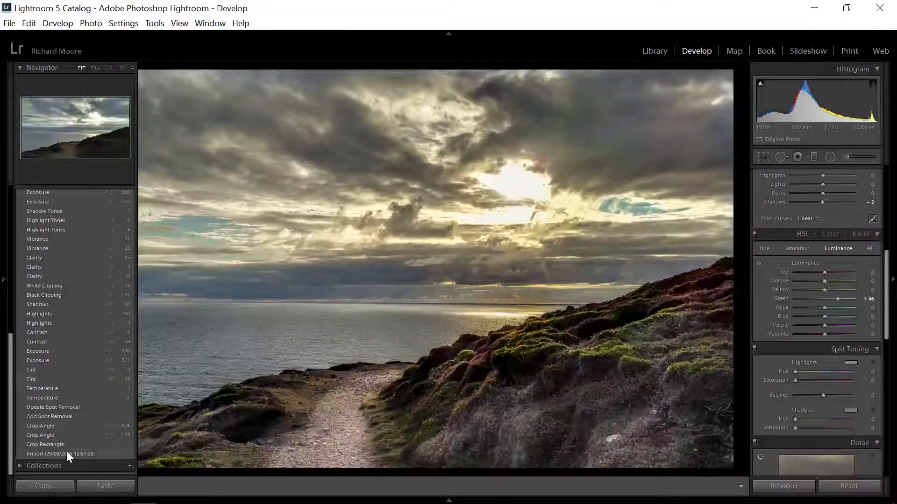
pyautogui.click(67, 451)
pyautogui.scroll(5, 79, 411)
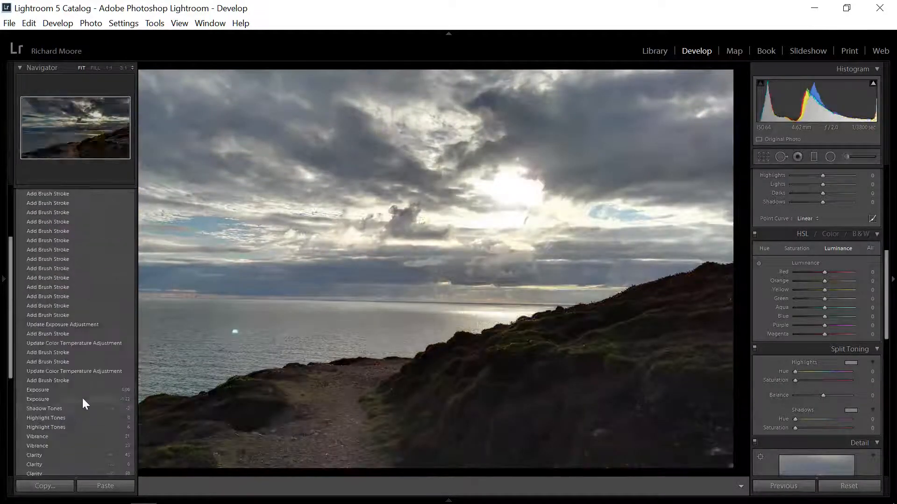
pyautogui.scroll(5, 82, 398)
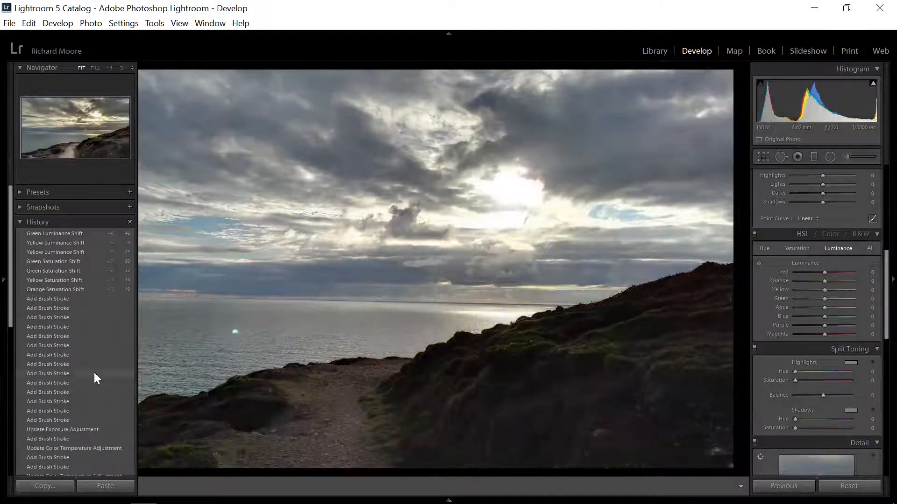
pyautogui.click(74, 231)
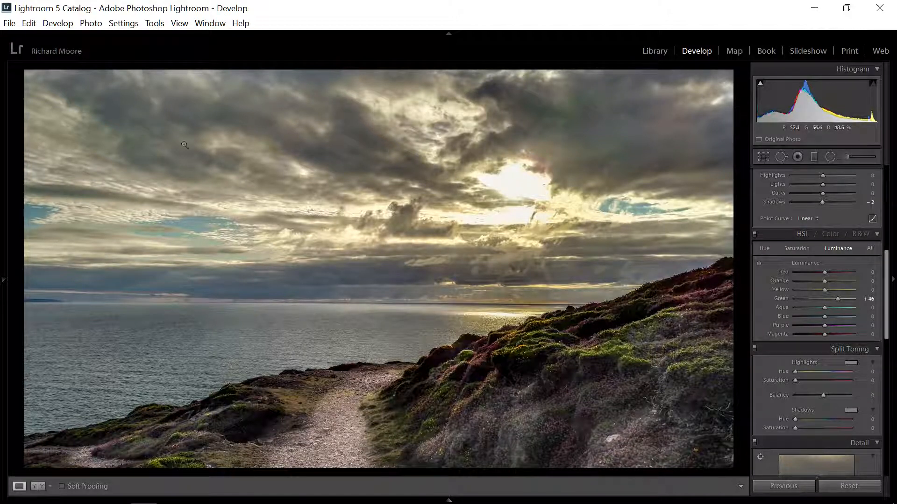
# Step: Check the dark clouds for noise up close and set the Noise Reduction Luminance to 40
pyautogui.click(357, 155)
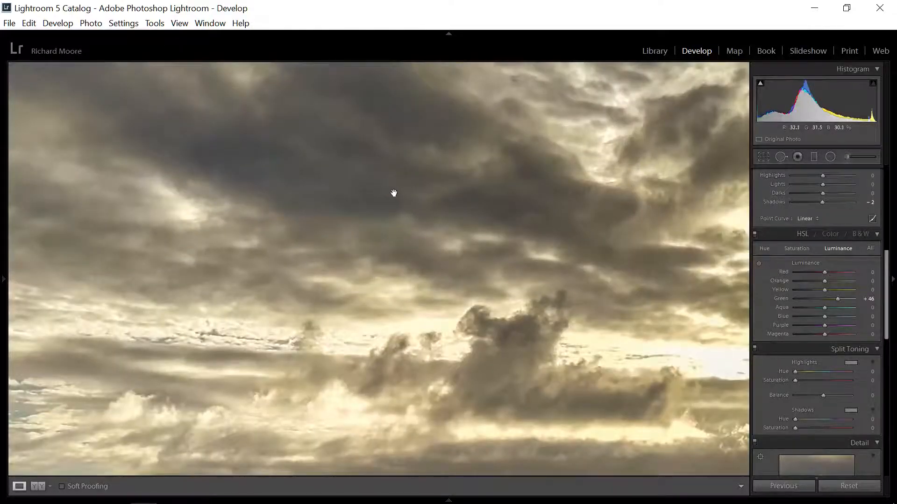
pyautogui.moveTo(394, 193); pyautogui.dragTo(426, 255)
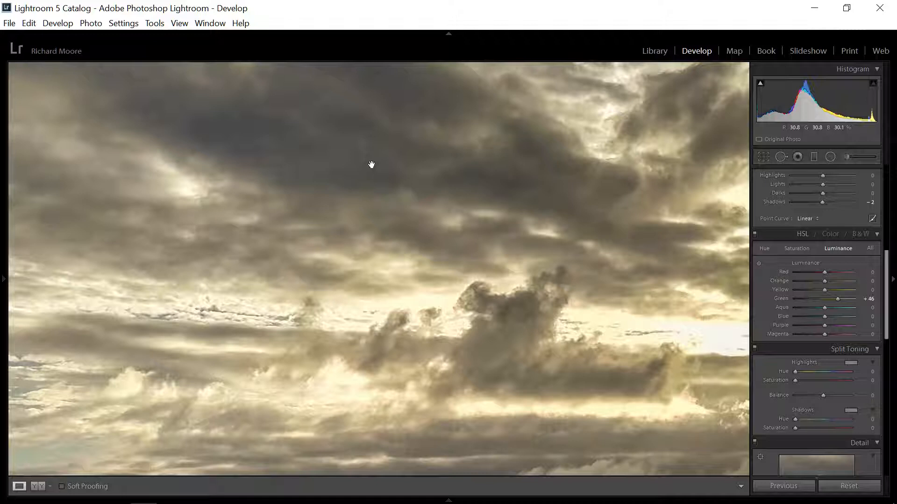
pyautogui.moveTo(372, 213); pyautogui.dragTo(369, 223)
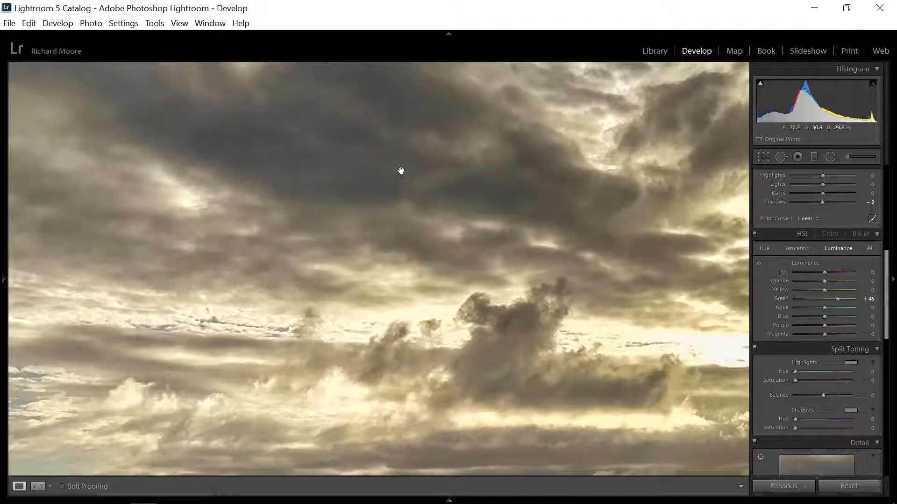
pyautogui.click(462, 218)
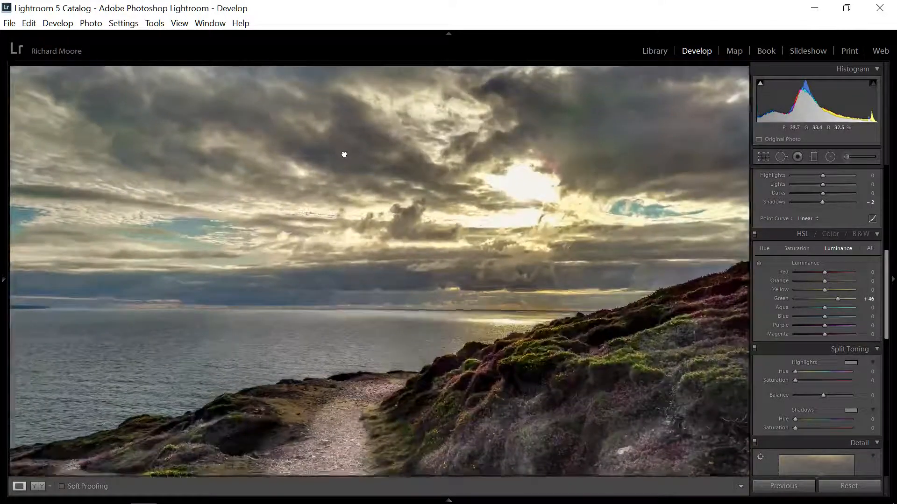
pyautogui.click(344, 154)
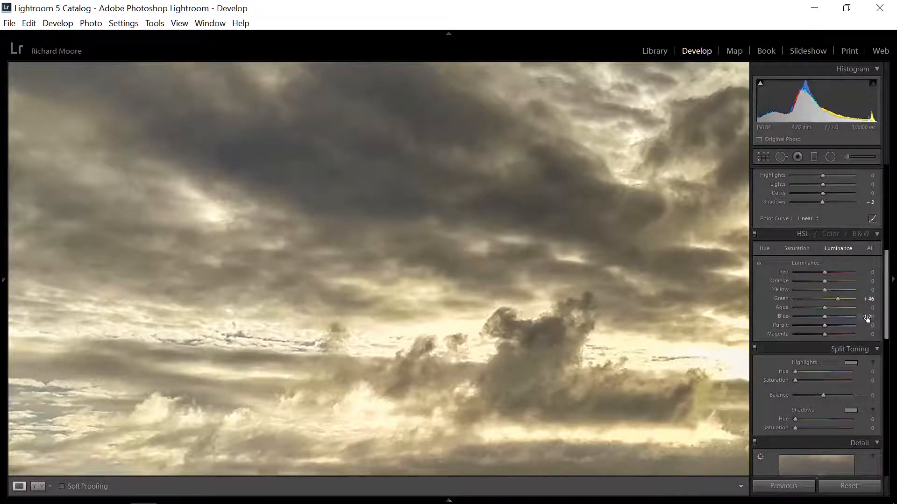
pyautogui.scroll(-5, 868, 326)
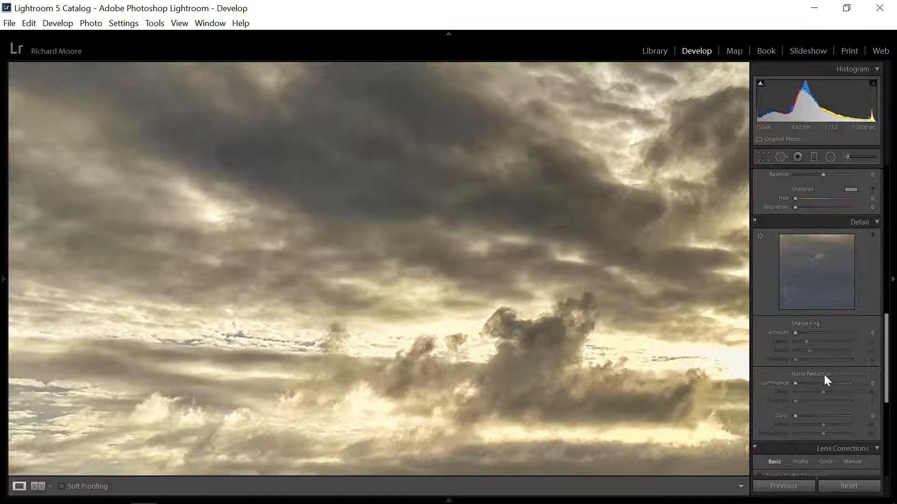
pyautogui.scroll(-3, 824, 374)
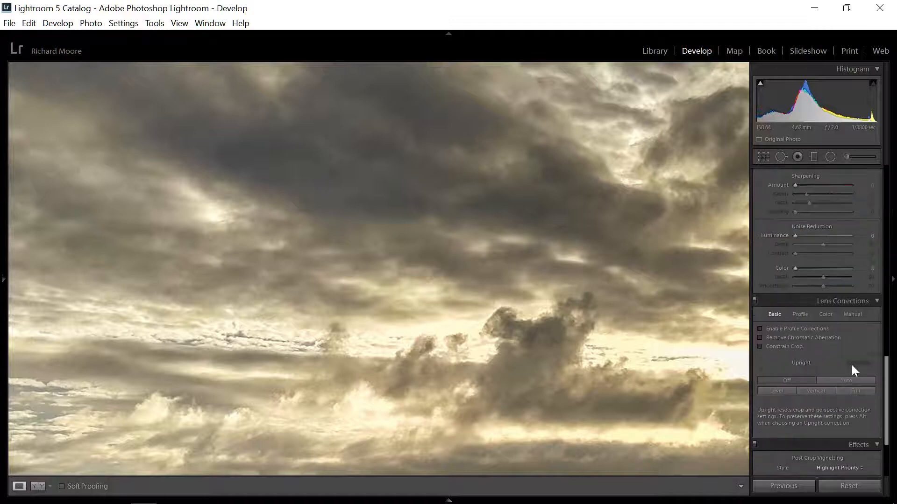
pyautogui.click(815, 235)
pyautogui.doubleClick(780, 235)
pyautogui.click(819, 235)
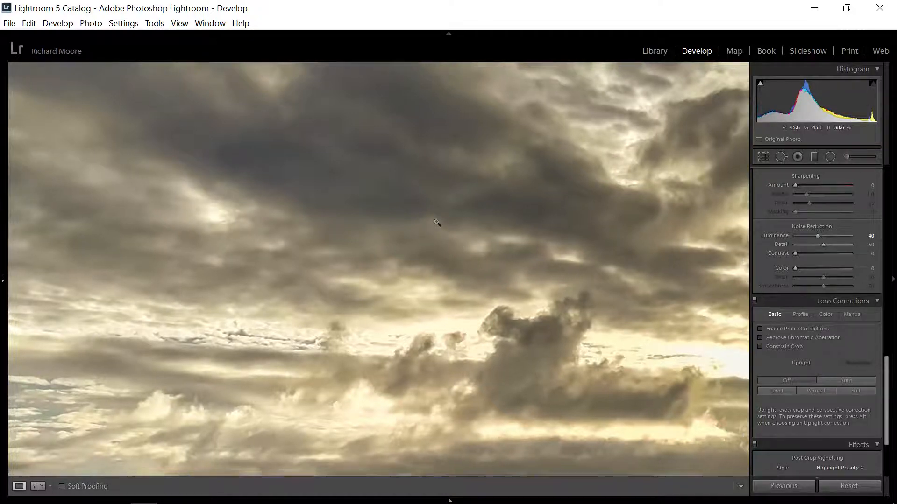
# Step: Export the edited photo to the hard drive as an sRGB JPEG in the Amended subfolder of Pictures, overwriting the existing file
pyautogui.click(436, 222)
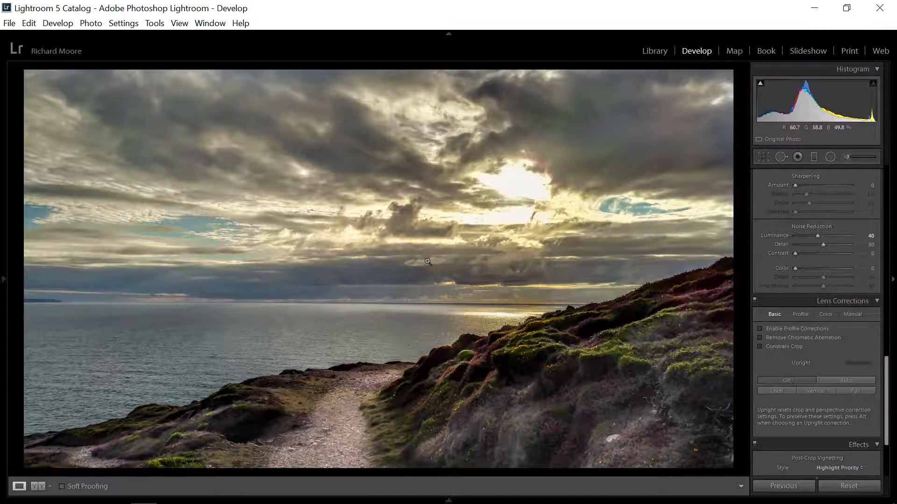
pyautogui.rightClick(387, 273)
pyautogui.moveTo(392, 267)
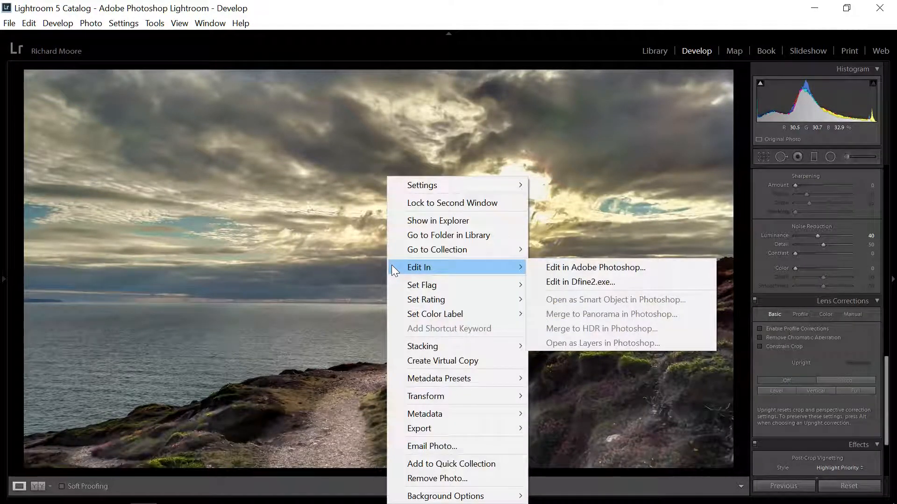
pyautogui.moveTo(440, 427)
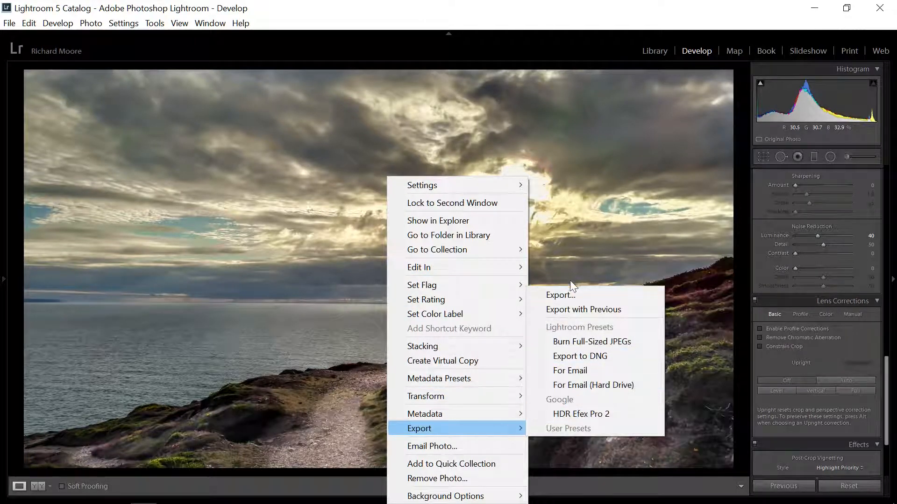
pyautogui.click(570, 294)
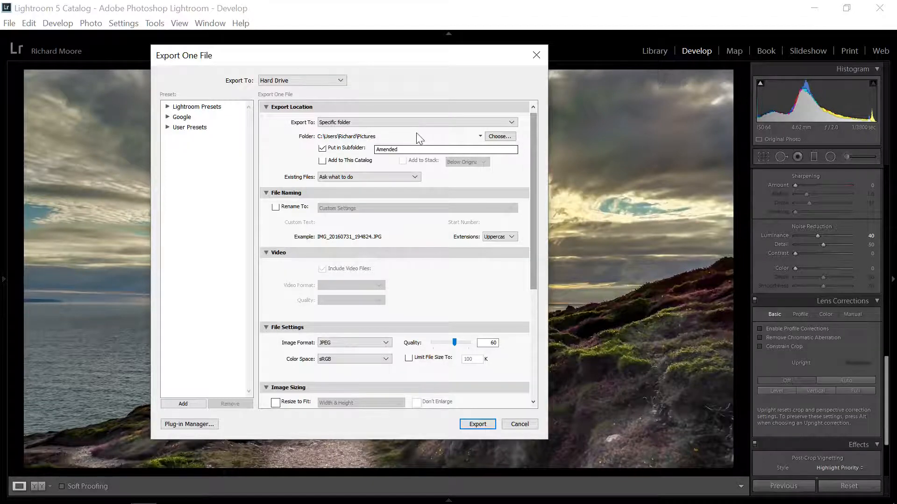
pyautogui.click(485, 426)
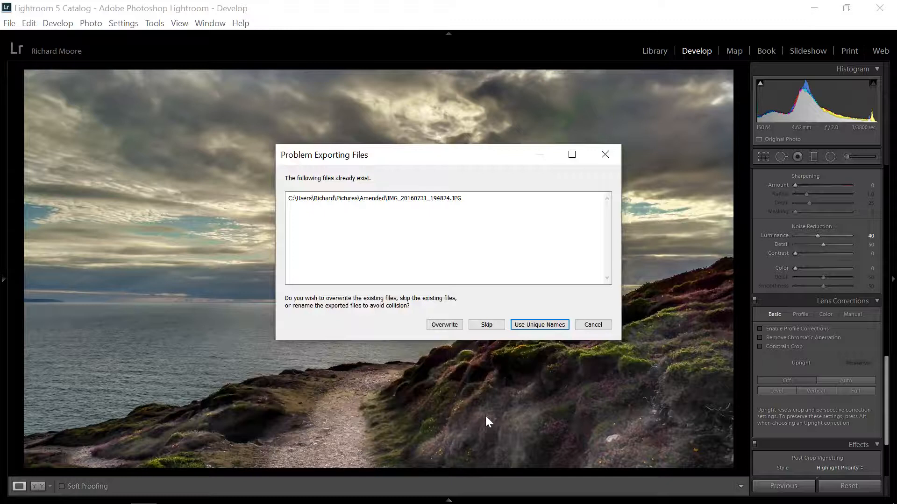
pyautogui.click(446, 326)
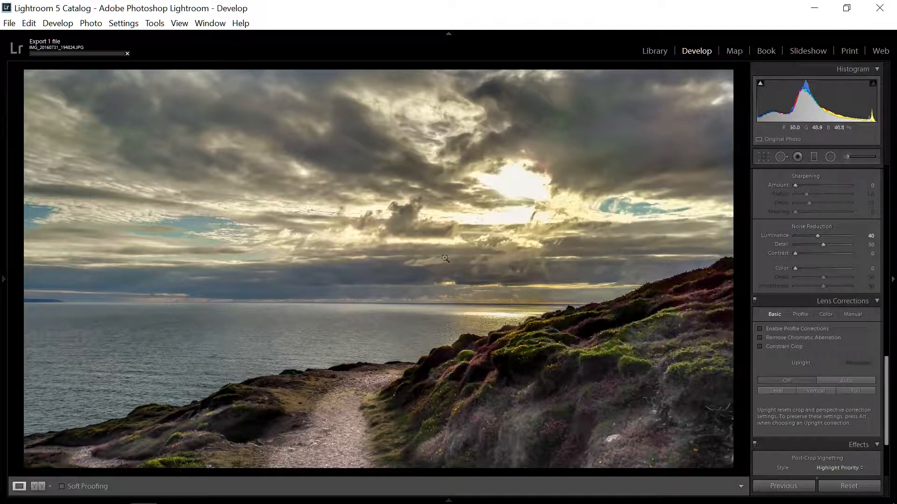
# Step: Remove the exported coastal photo from the Lightroom catalog without deleting its master file from disk
pyautogui.rightClick(386, 254)
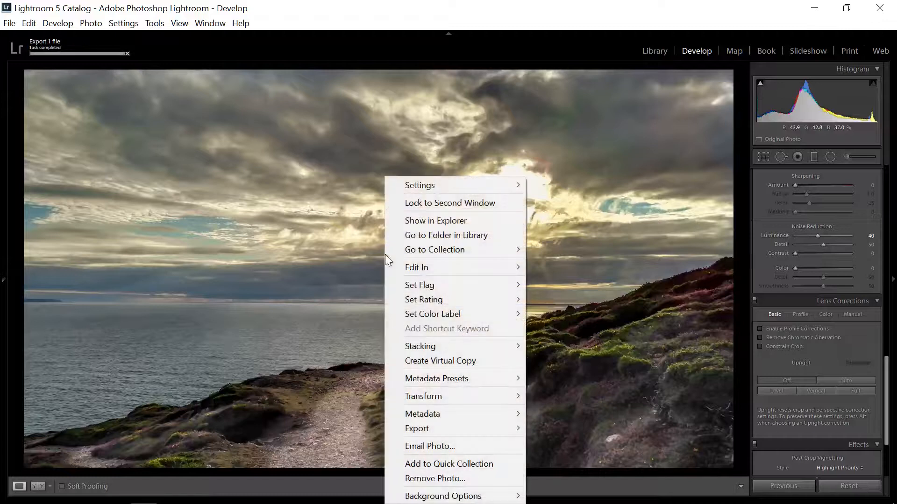
pyautogui.click(425, 479)
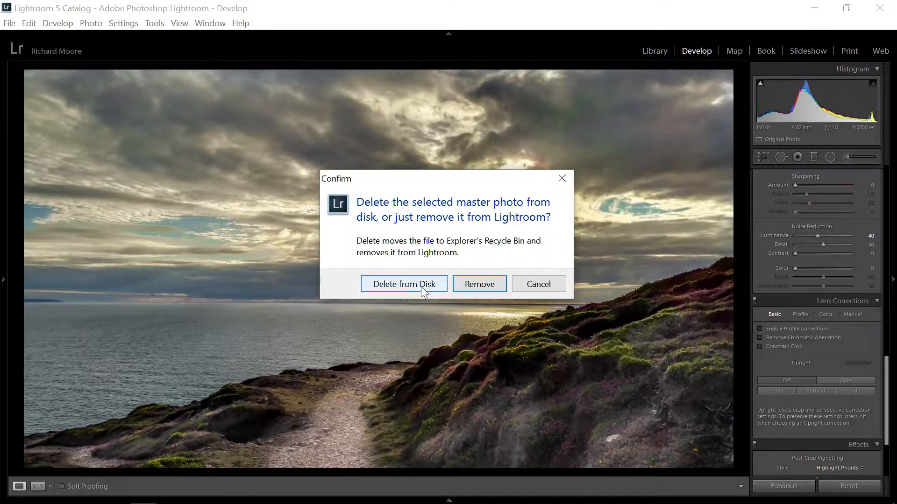
pyautogui.click(470, 286)
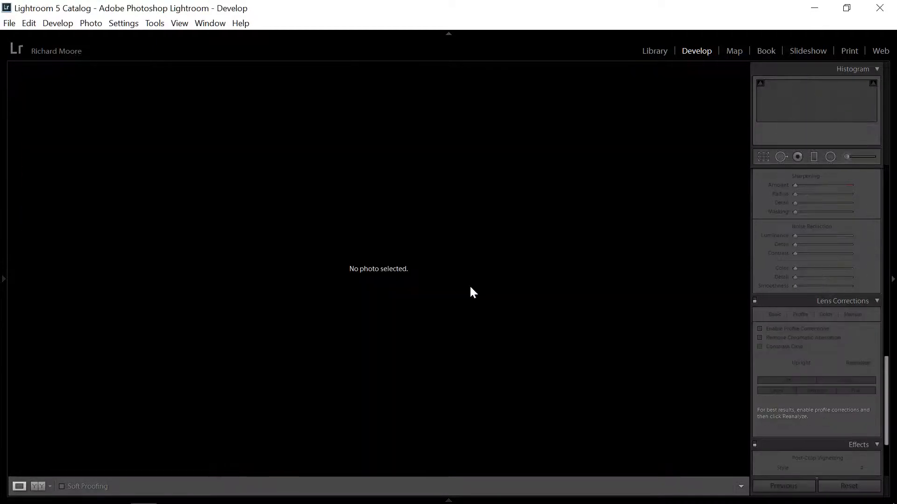